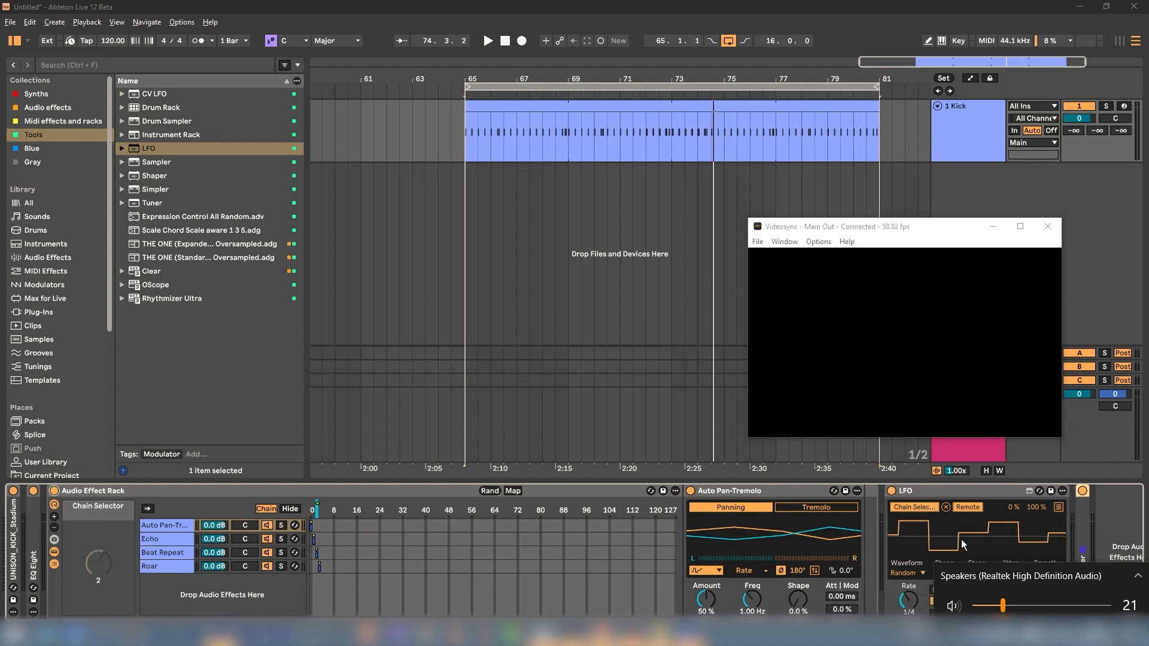
Play the arrangement from bar 69 to hear the random LFO switch the Kick track's effect chains
click(967, 490)
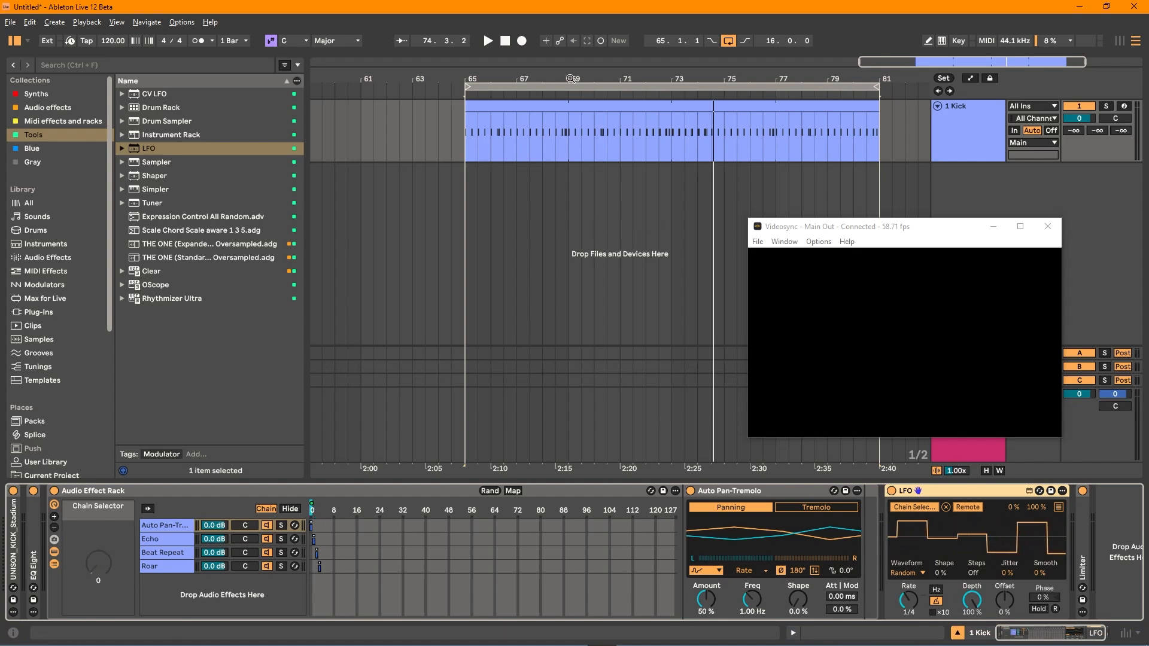
click(569, 177)
key(space)
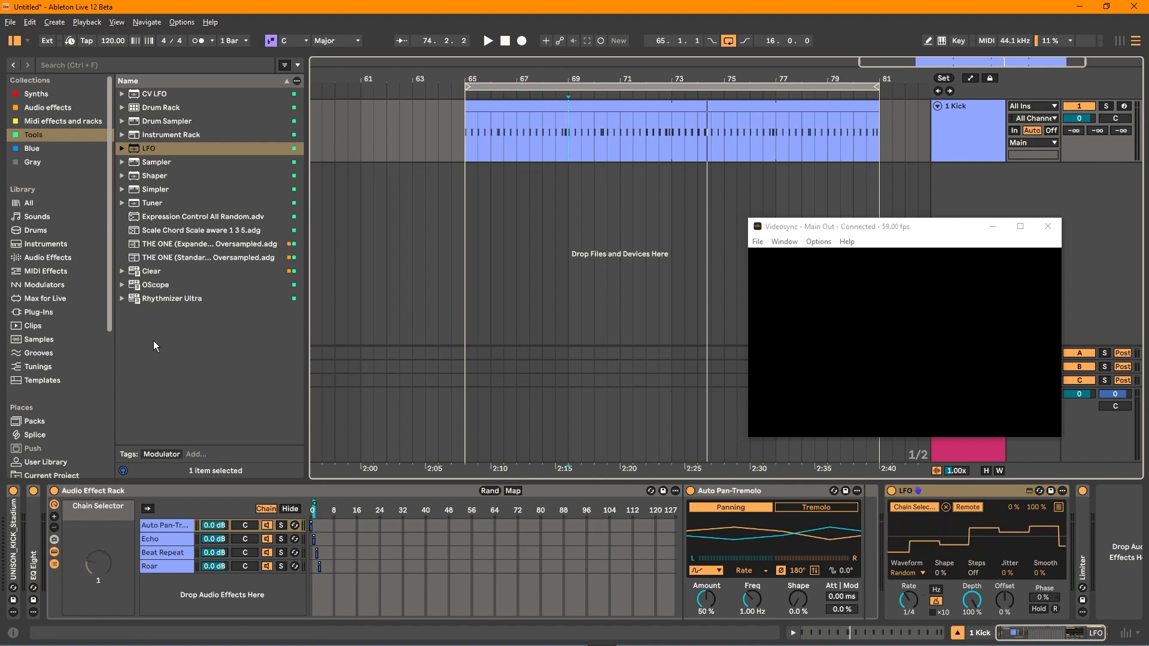
Add Travel.avi from the Videosync 2.1 Demo Project's imported samples on a new track starting at bar 65
scroll(60, 372, down, 3)
click(52, 392)
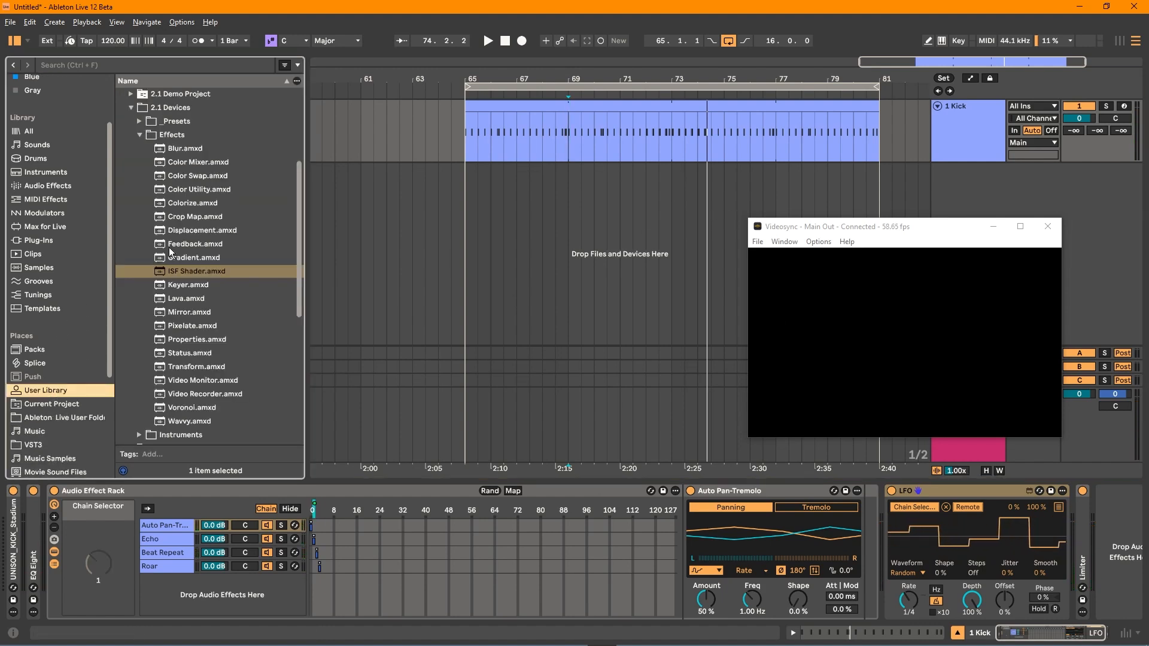
scroll(187, 146, up, 1)
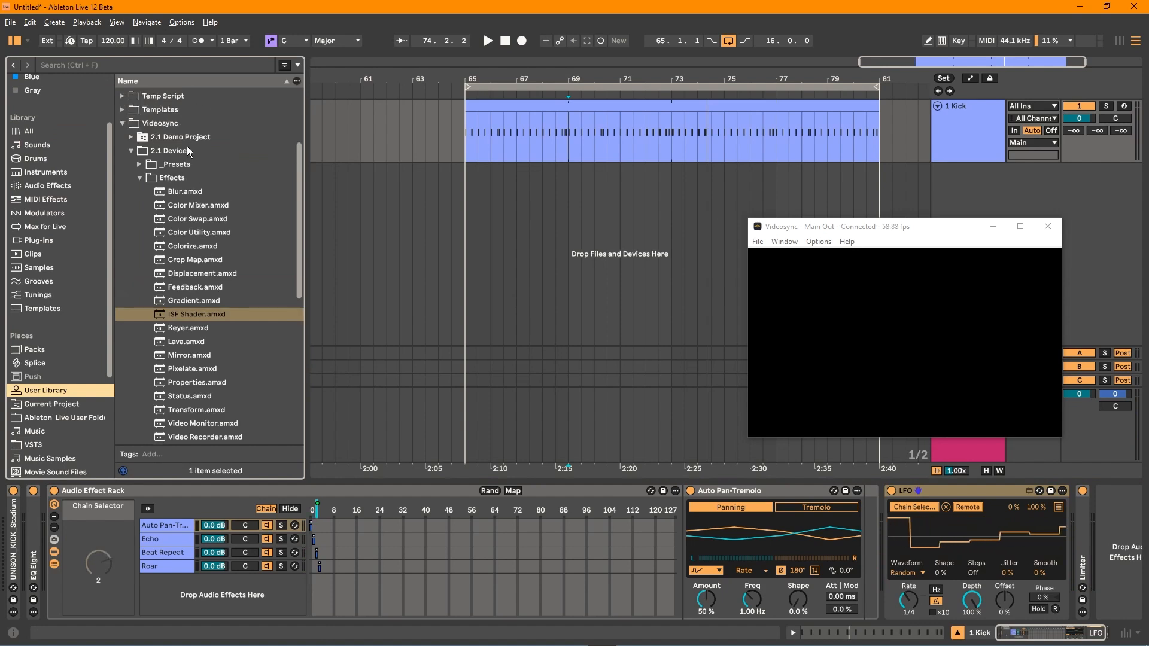
double_click(187, 139)
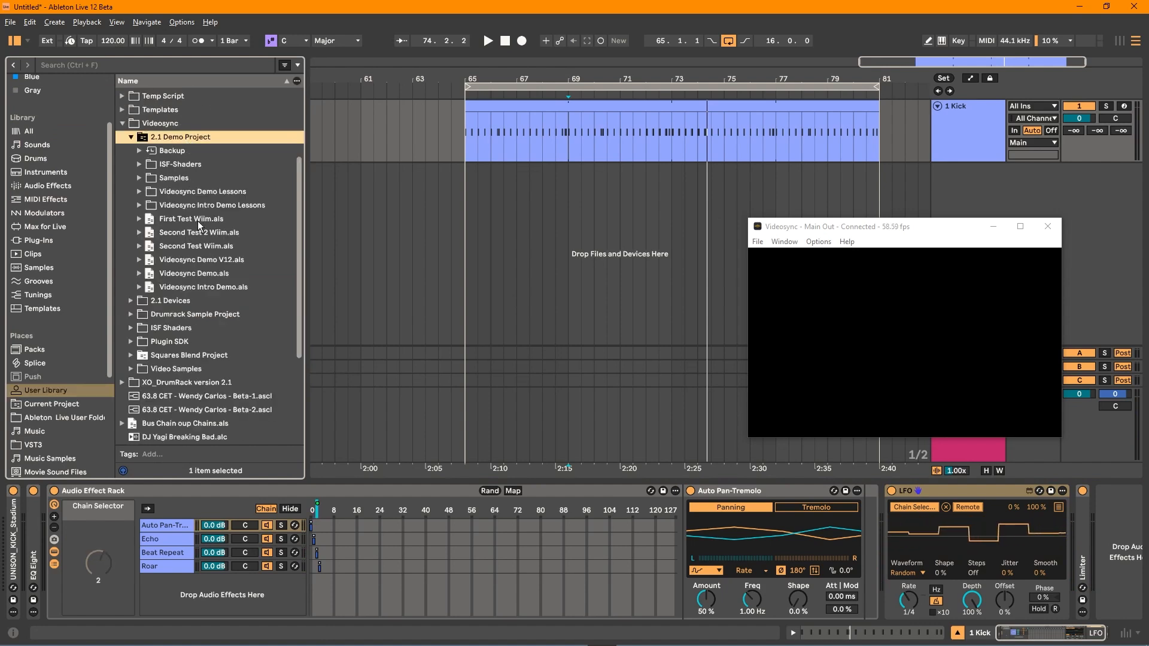
double_click(177, 178)
drag(192, 340, 876, 174)
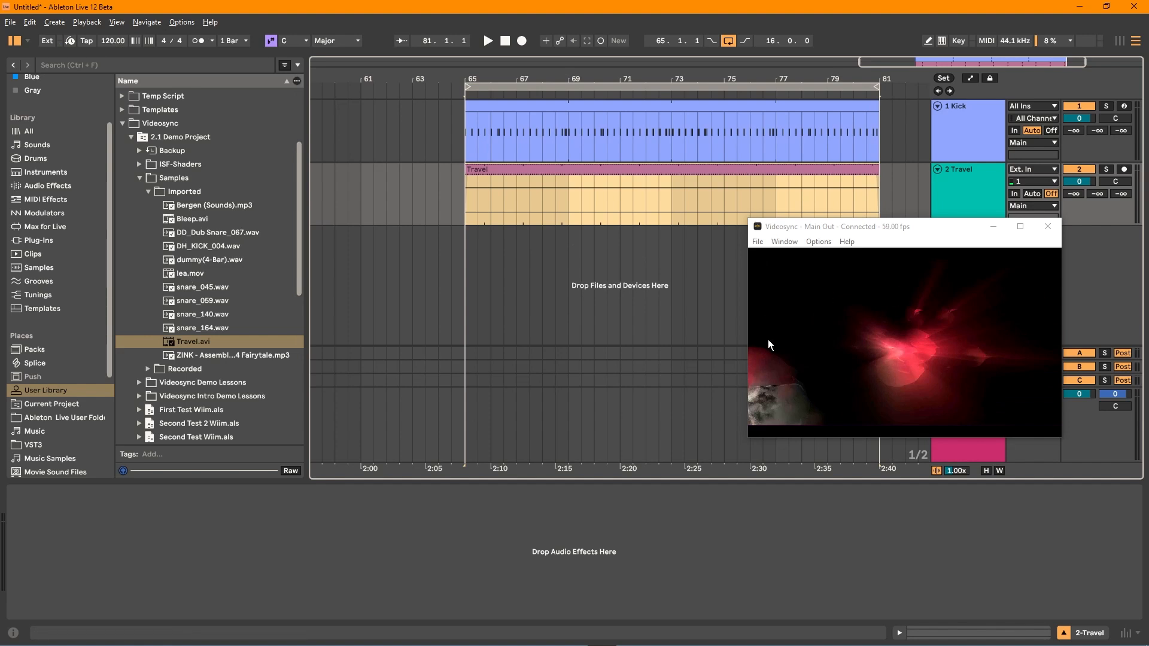
Add an empty Audio Effect Rack to the Travel track
click(48, 186)
click(170, 277)
drag(171, 284, 526, 193)
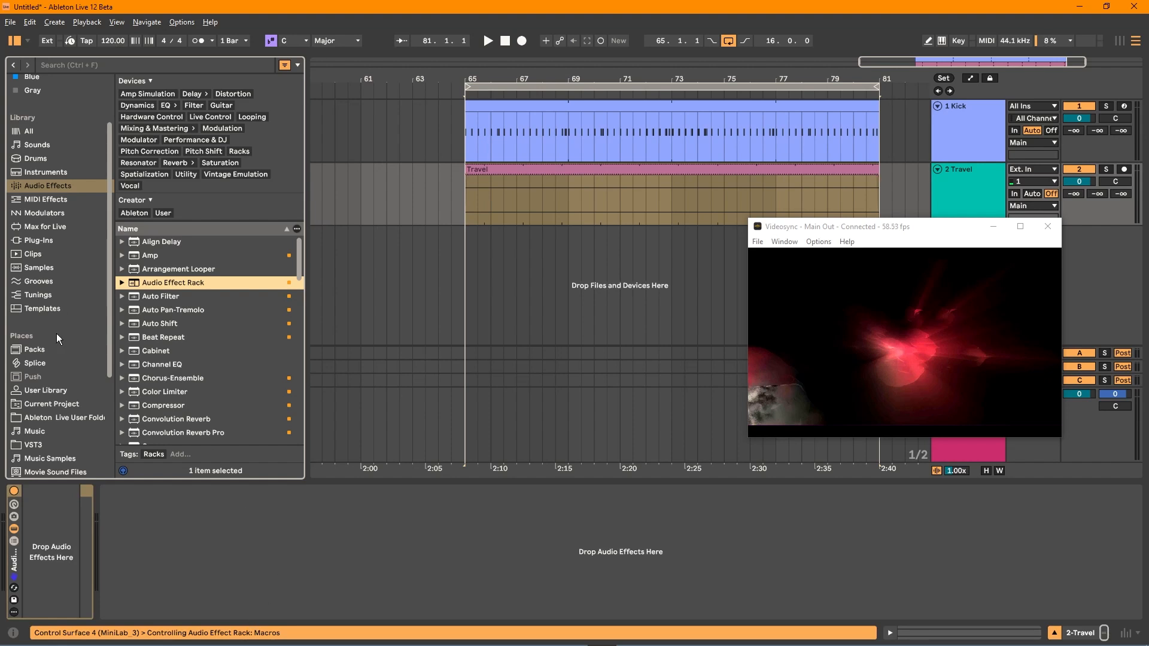
Insert the ISF Shader effect from the Videosync 2.1 Devices folder into the Travel track's Audio Effect Rack
scroll(54, 375, down, 1)
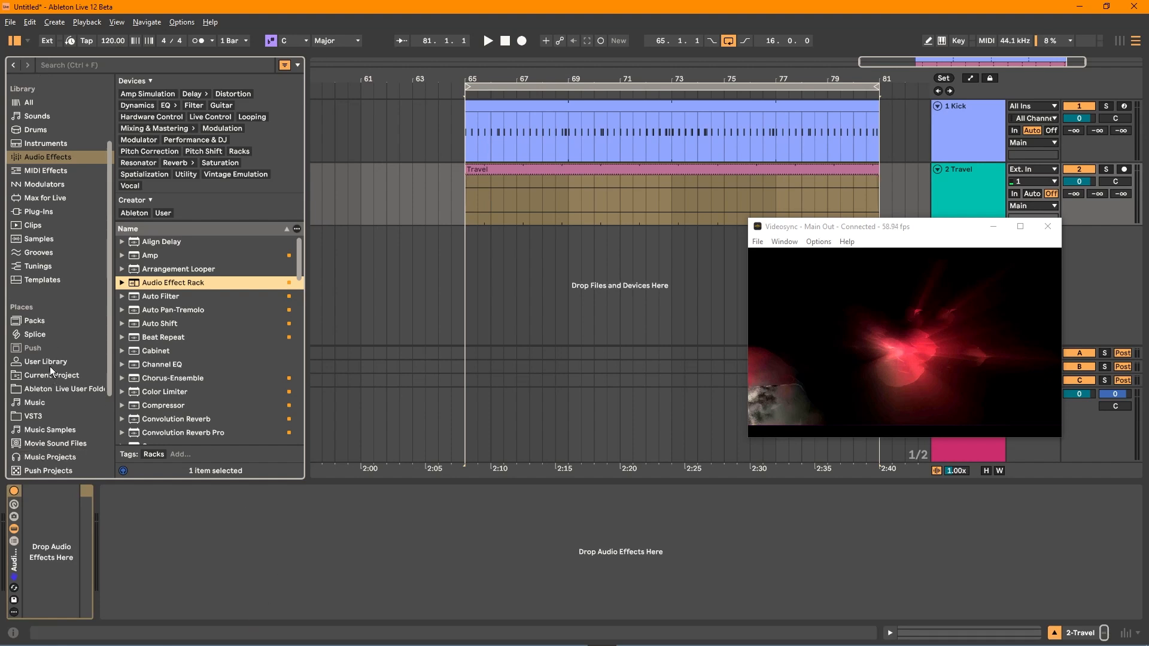
click(49, 366)
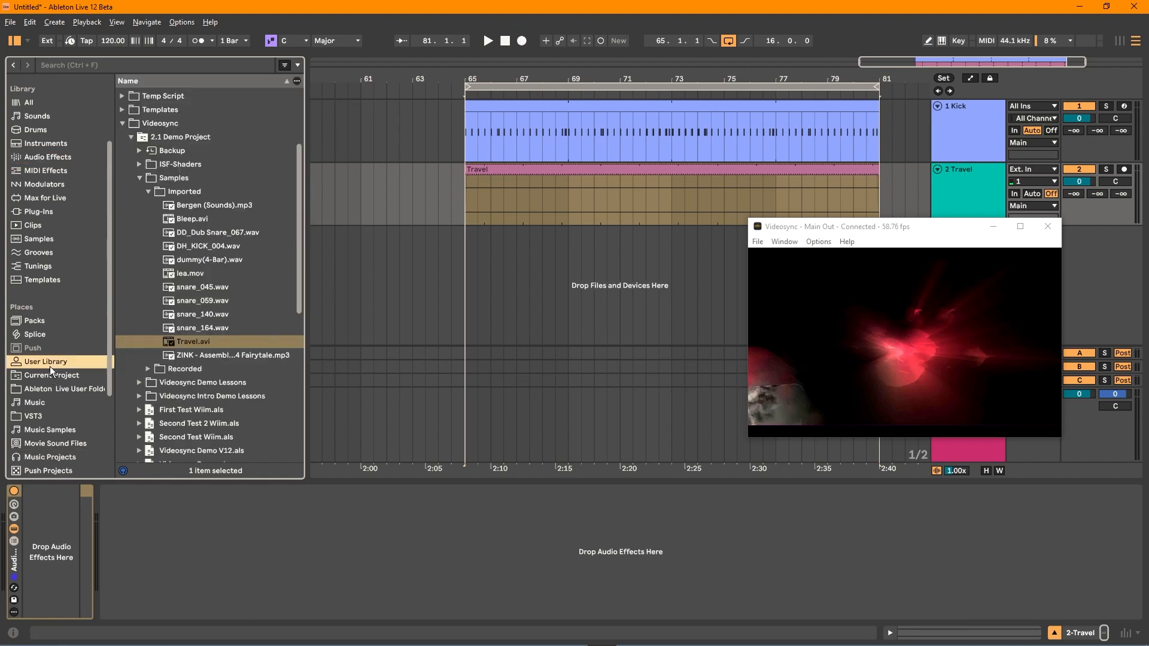
click(138, 177)
click(131, 300)
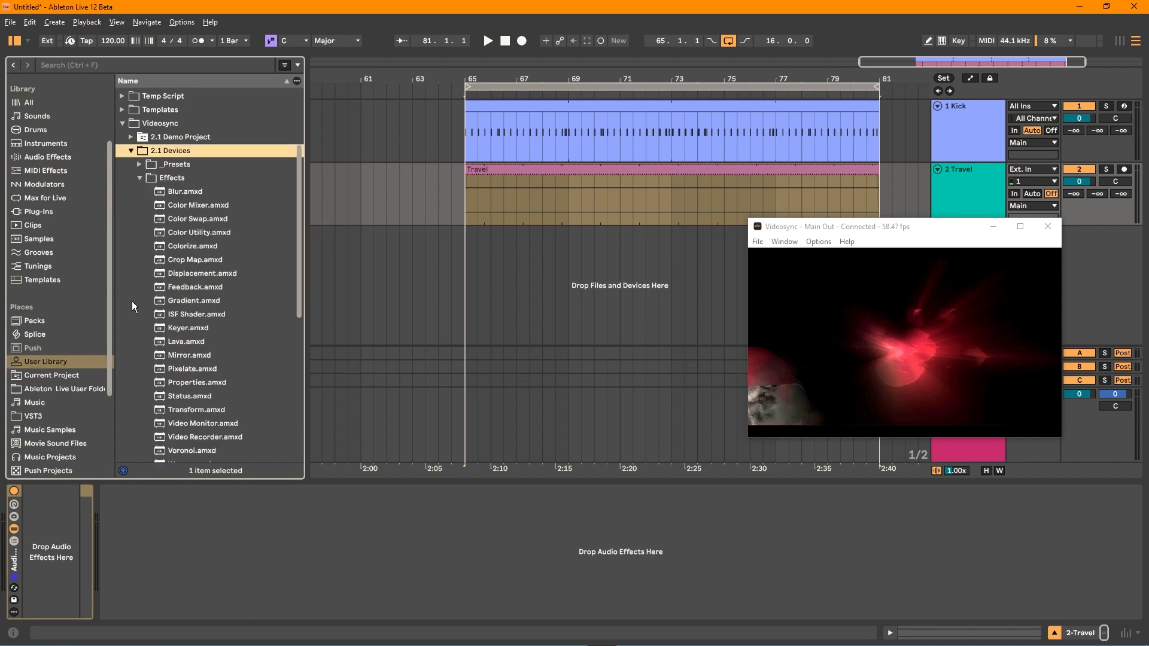
click(188, 315)
drag(188, 313, 65, 553)
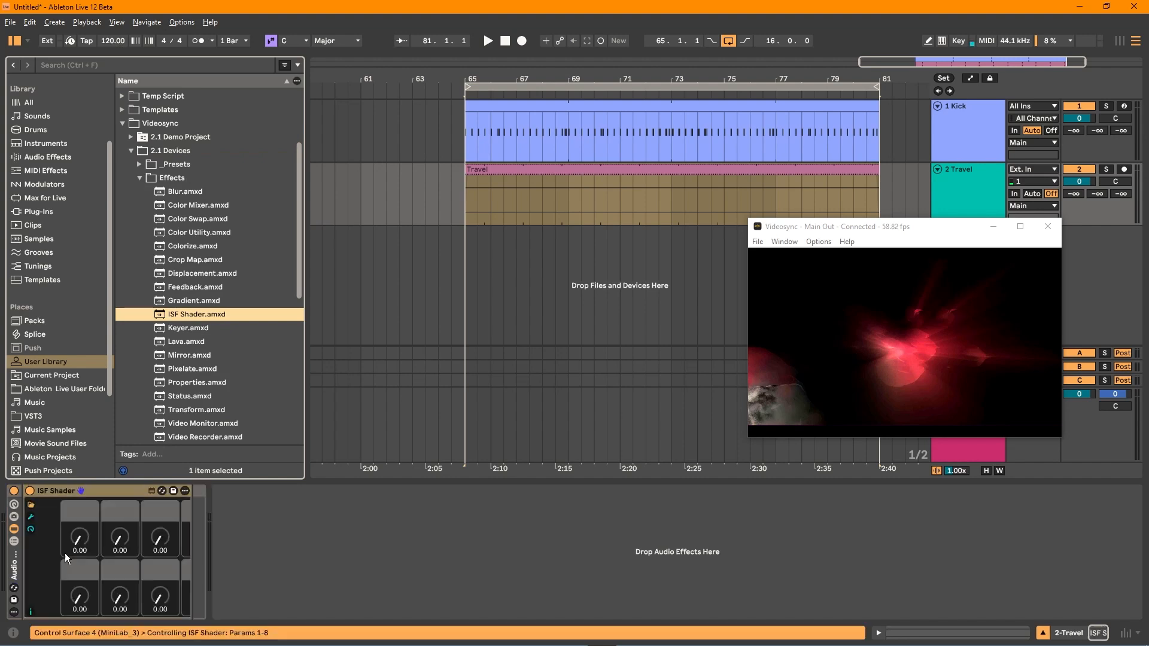
Display the rack's chain list and add three more parallel ISF Shader chains
click(15, 542)
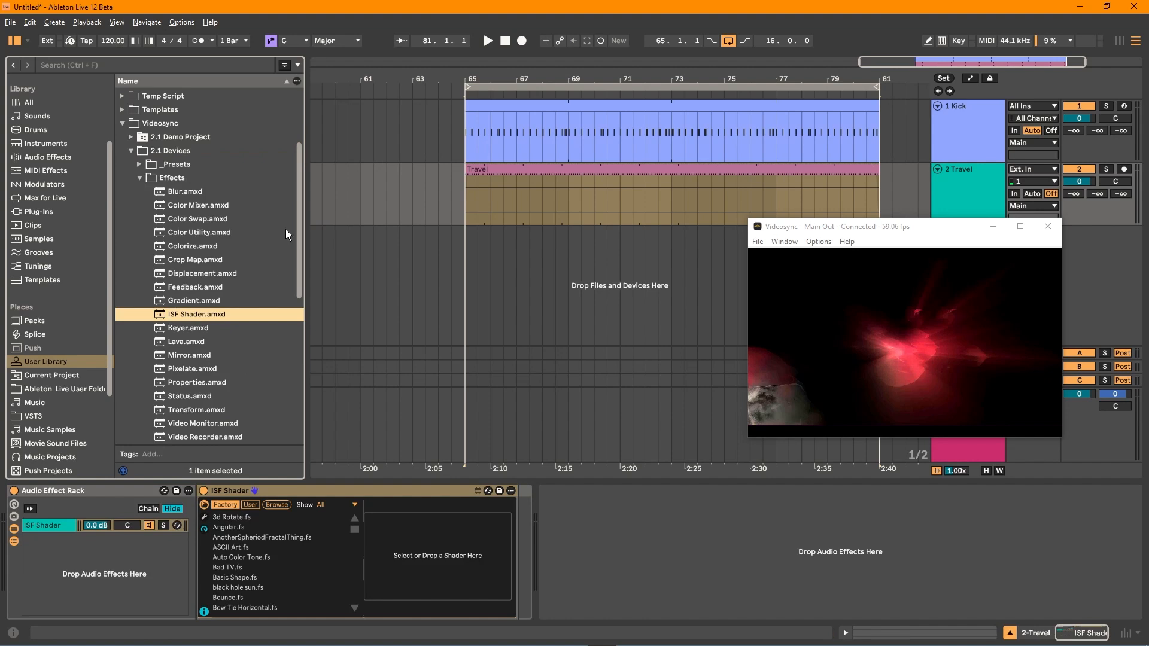
drag(221, 314, 93, 559)
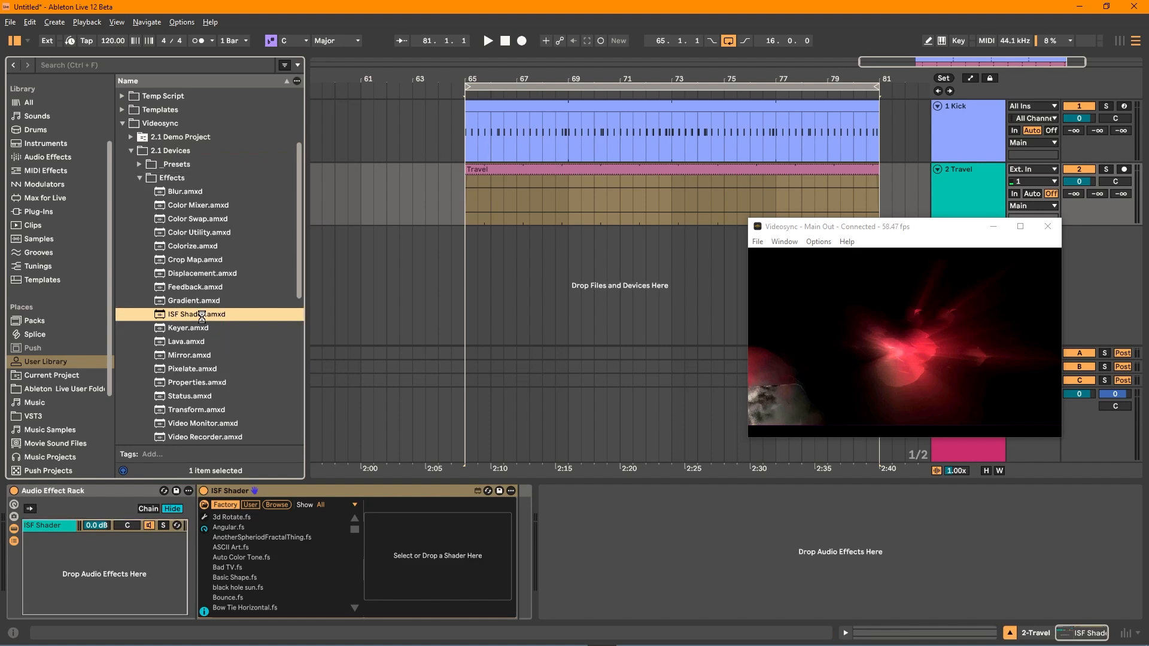
drag(205, 318, 97, 561)
drag(209, 318, 114, 588)
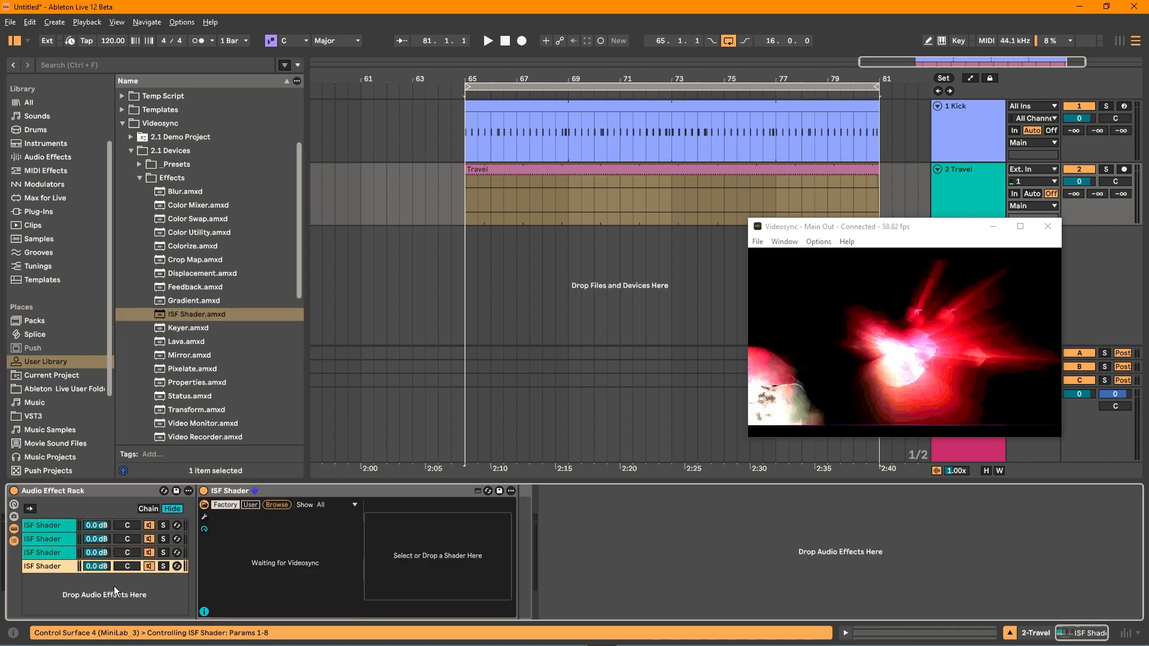
Load Boxinator.fs in the first chain's ISF Shader with Dry/Wet at about 0.51, and deactivate that chain
click(62, 523)
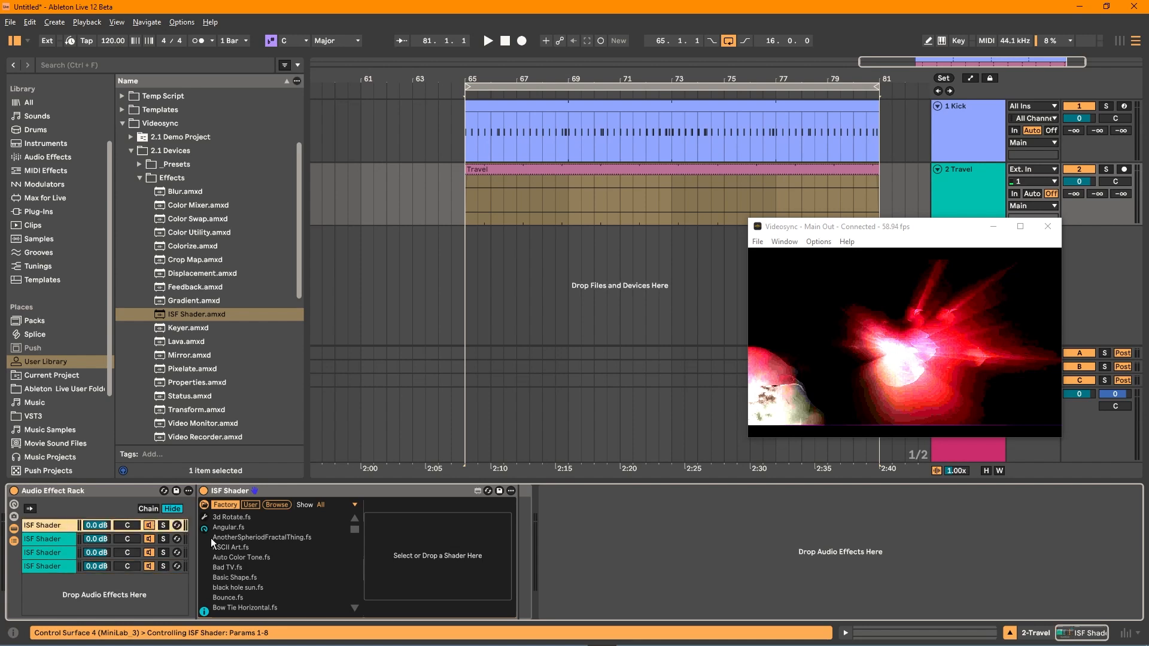
click(247, 575)
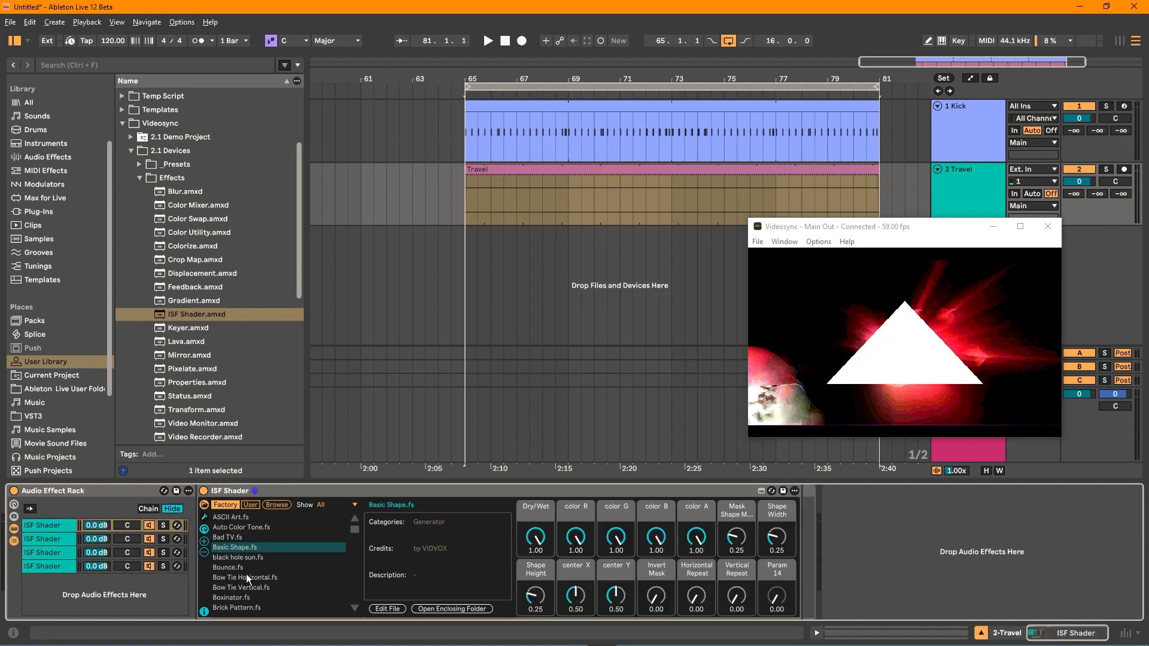
click(247, 575)
key(Down)
key(Down)
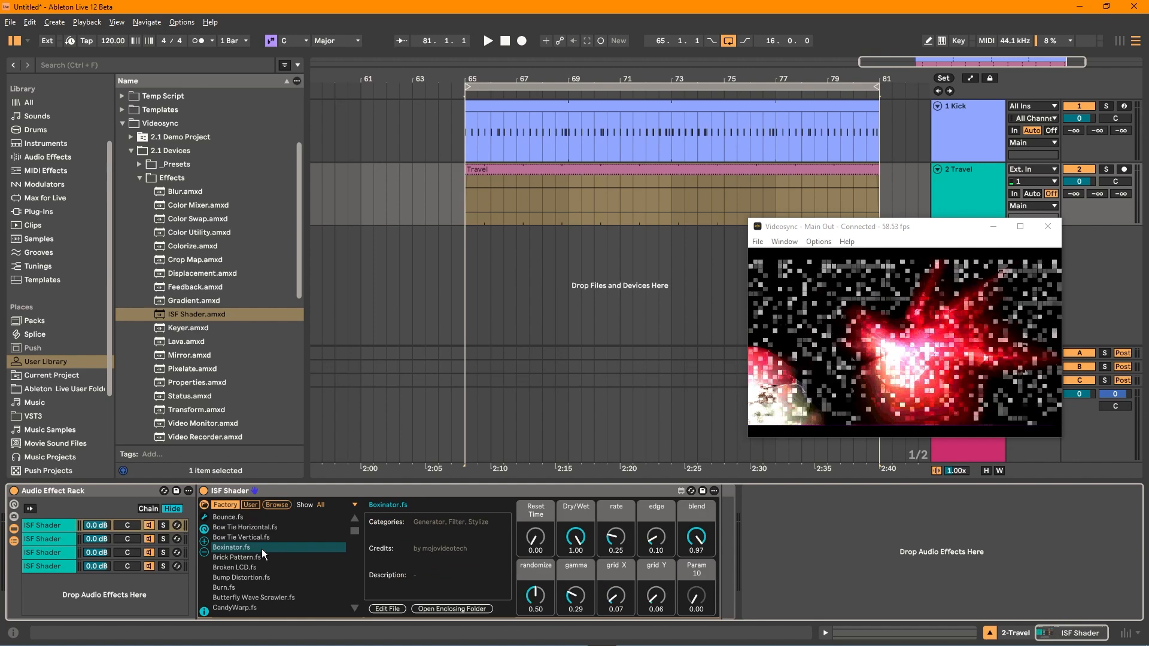
drag(576, 537, 576, 571)
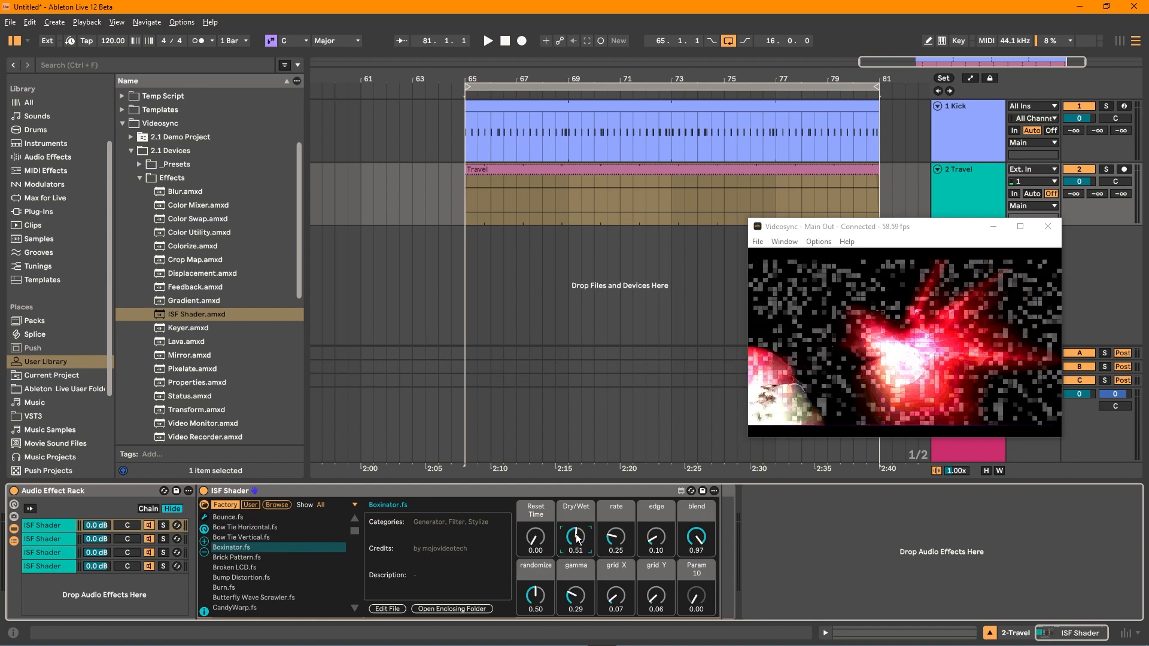
click(148, 526)
Load CMYK Halftone.fs in the second chain's ISF Shader with Dry/Wet at about 0.48, and deactivate that chain
click(62, 539)
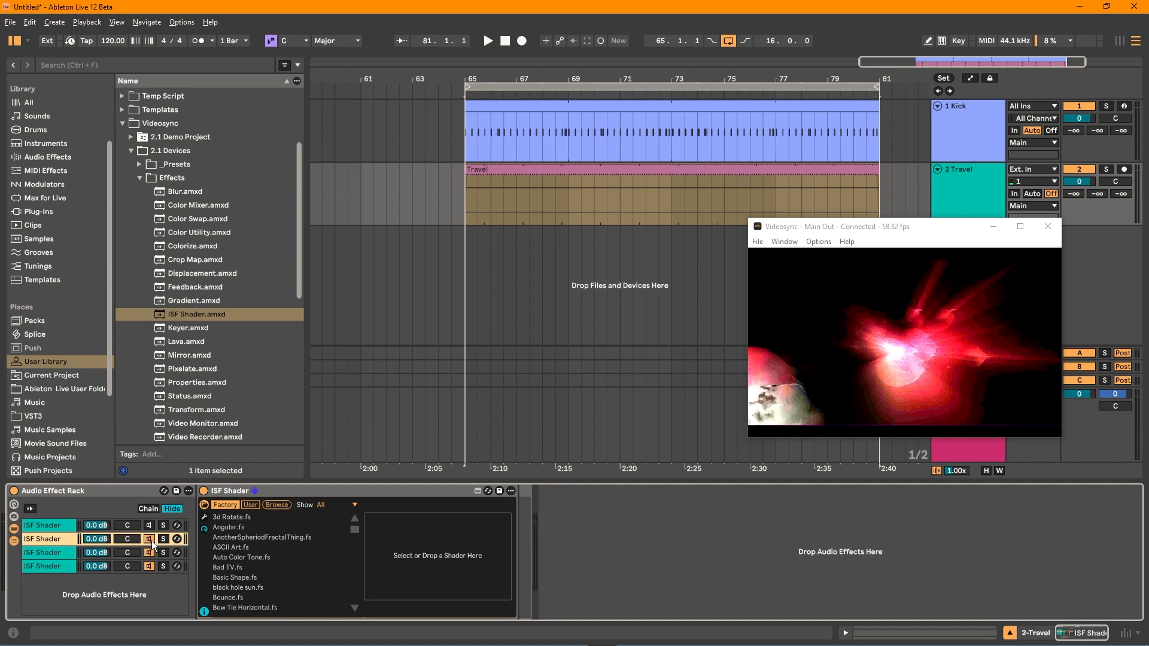
scroll(249, 573, down, 5)
click(254, 588)
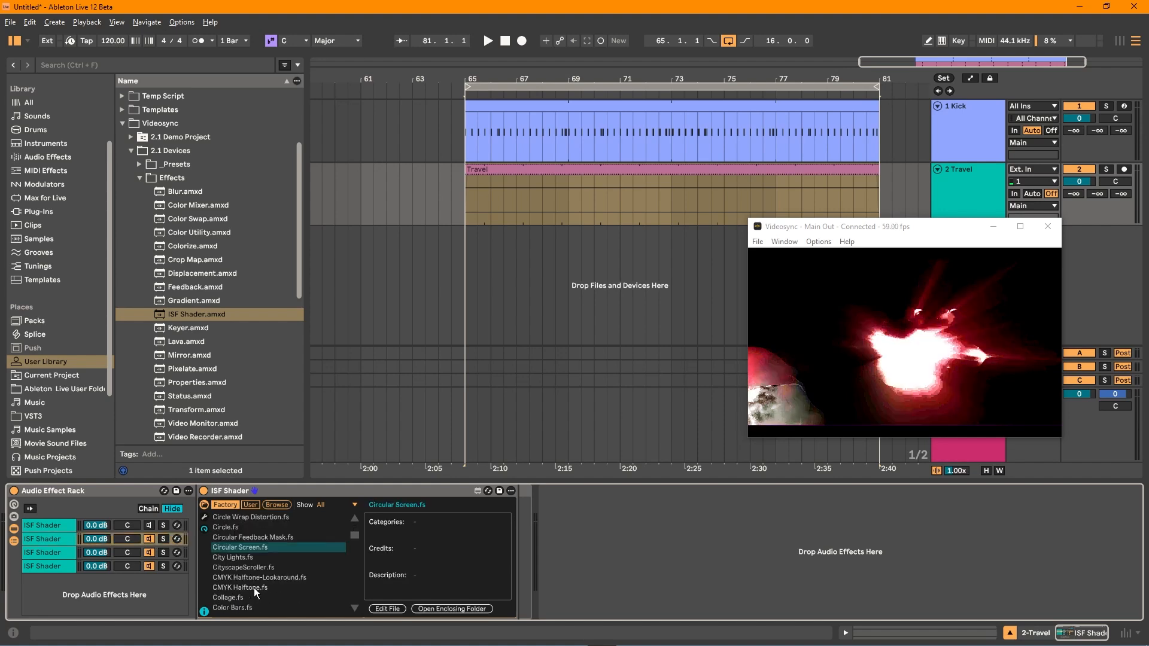
click(250, 585)
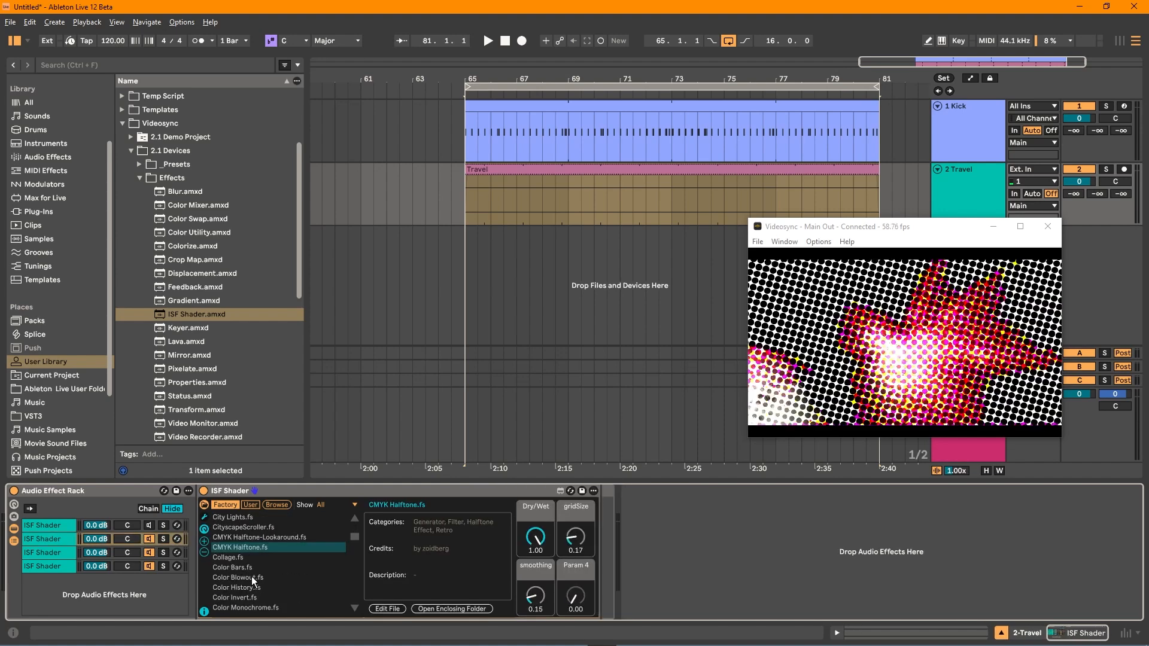
drag(534, 543, 534, 574)
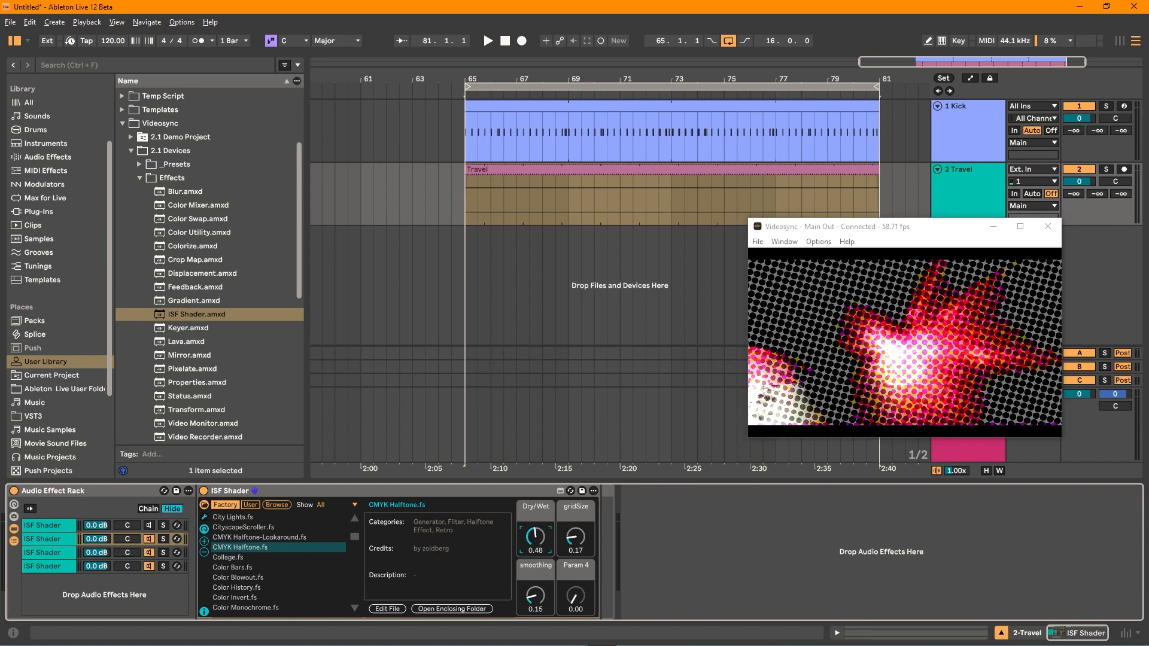
click(148, 539)
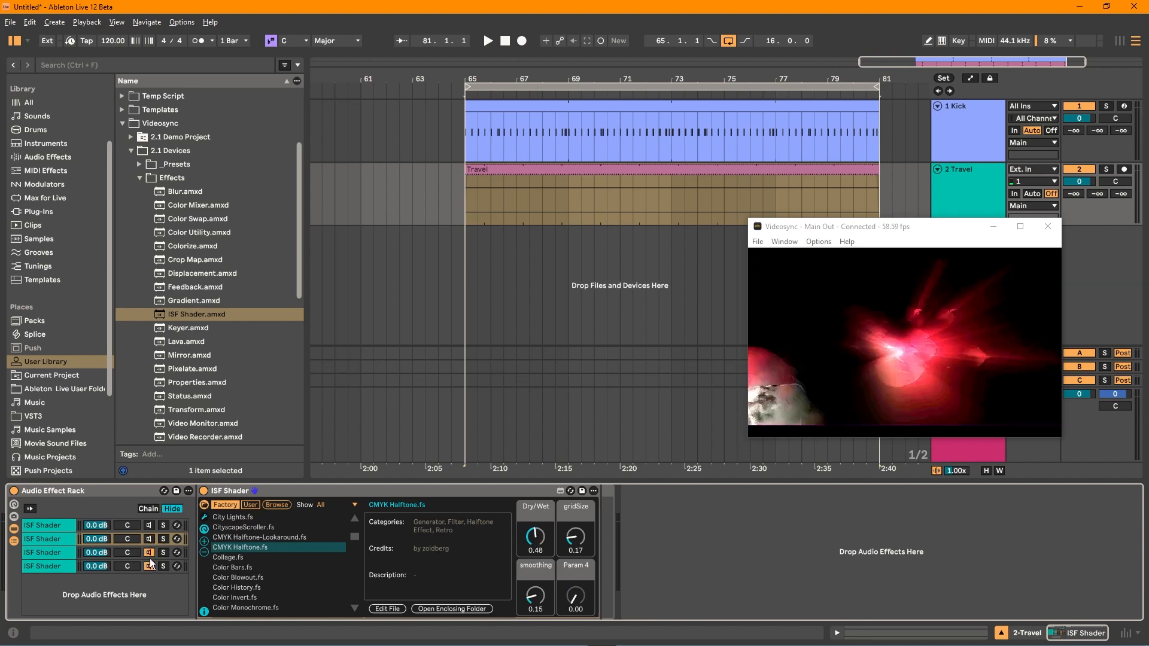
Load Color Bars.fs in the third chain's ISF Shader with Dry/Wet at about 0.51, and deactivate that chain
click(70, 551)
scroll(249, 584, down, 5)
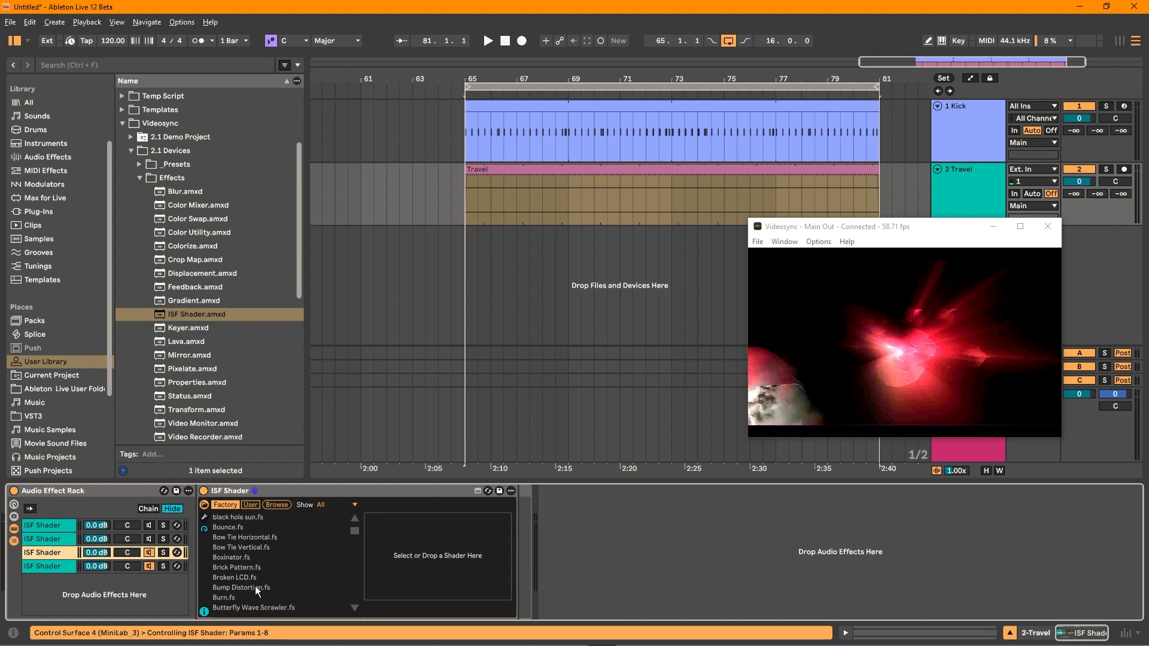
click(248, 599)
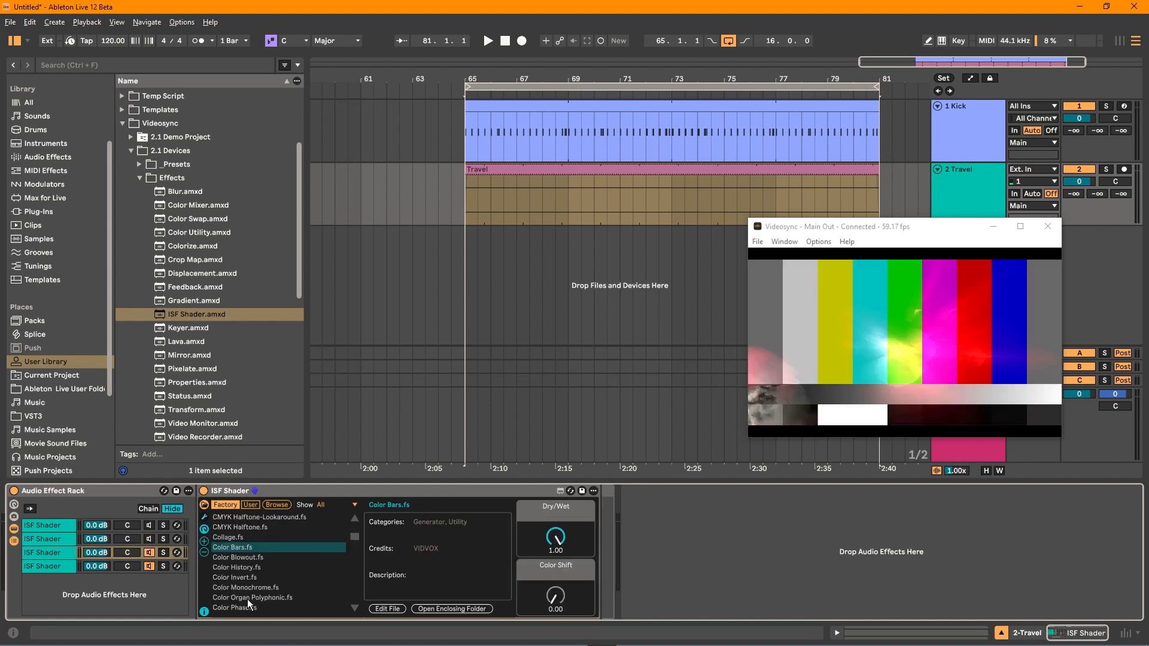
drag(556, 537, 555, 574)
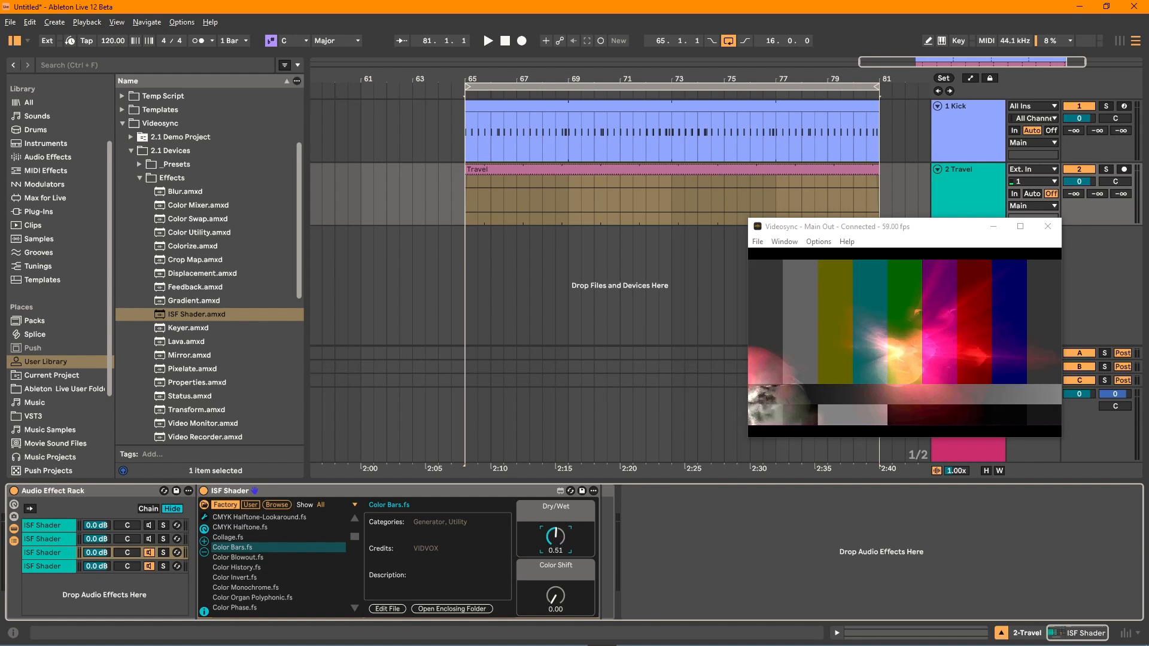
click(150, 553)
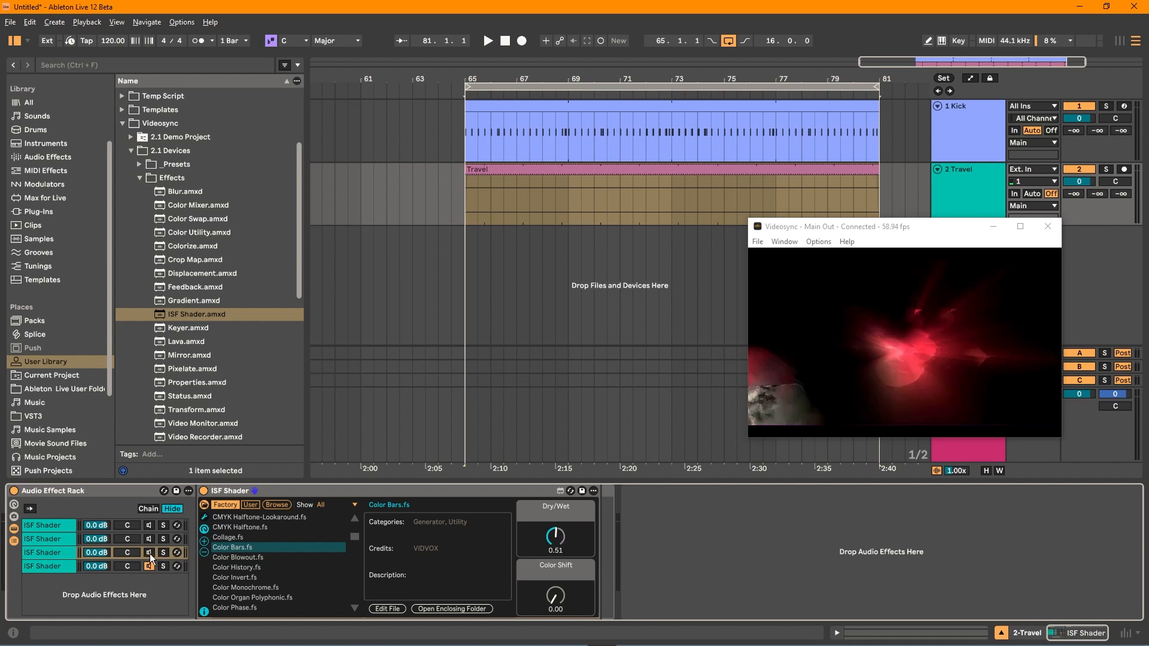
Load Random Checkerboard.fs in the fourth chain's ISF Shader with Dry/Wet at about 0.44, and deactivate that chain
click(45, 563)
drag(351, 531, 352, 579)
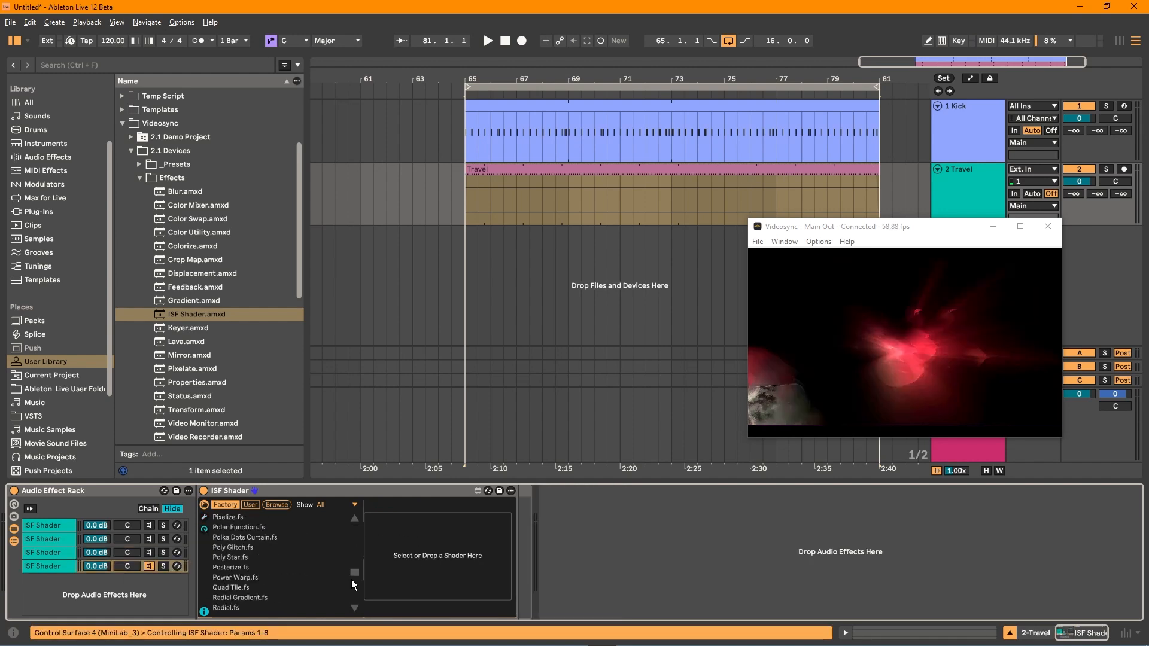
click(253, 575)
click(252, 575)
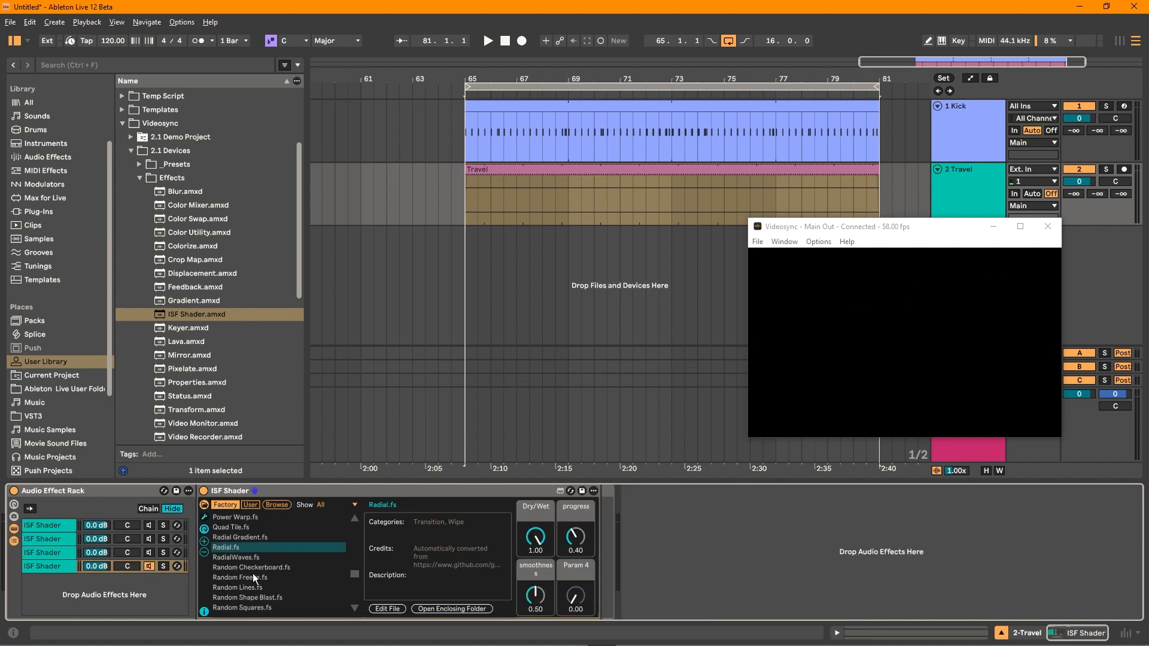
click(253, 576)
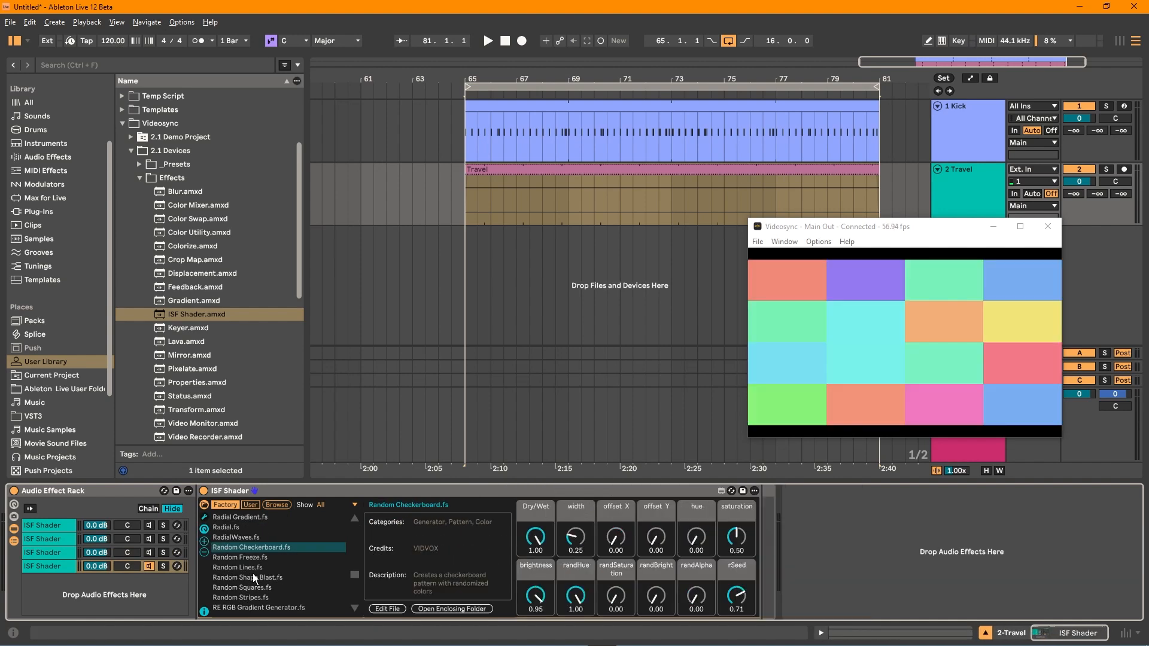
key(Up)
drag(550, 536, 549, 559)
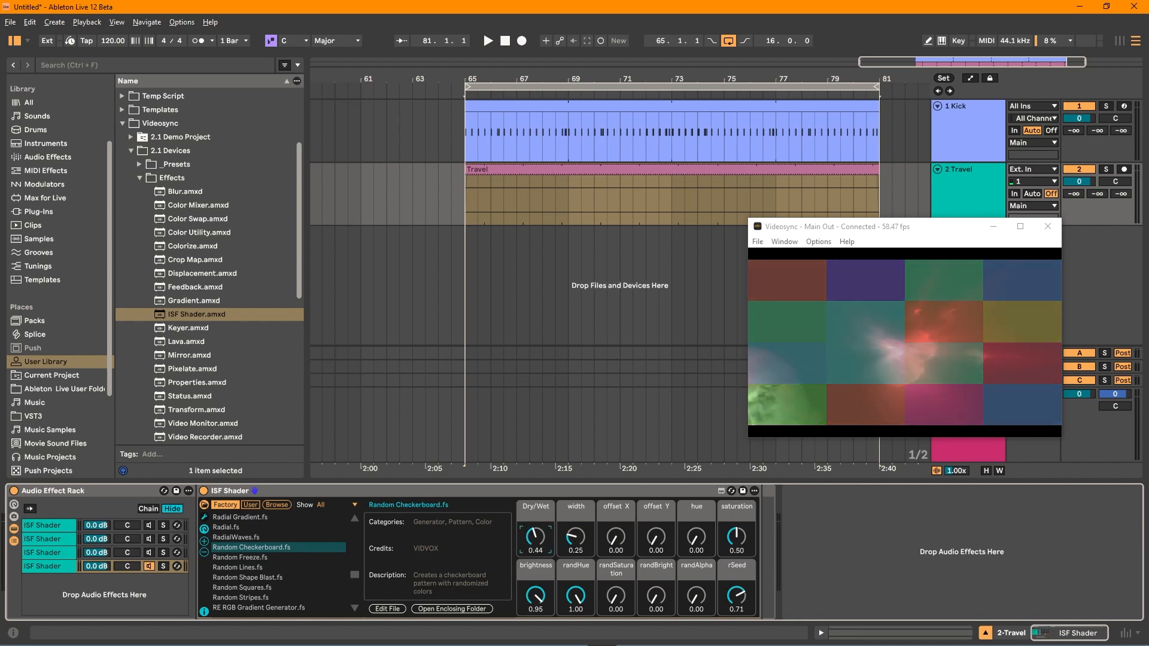
click(147, 567)
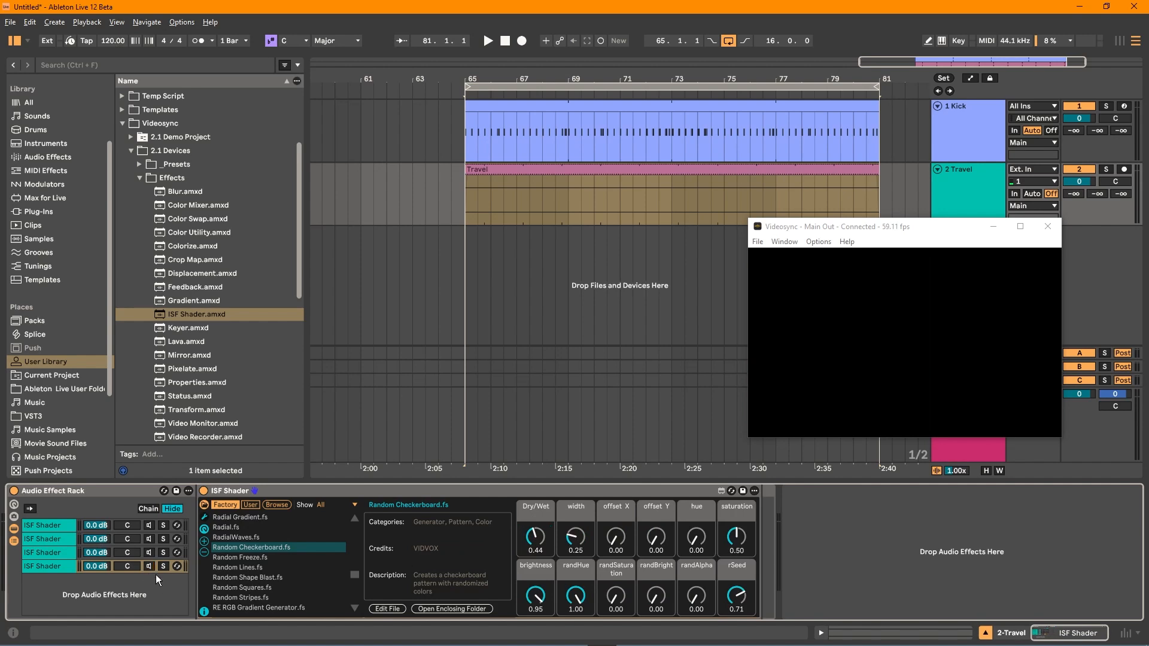
Show the rack's chain zones, move the fourth chain's zone to 127, and distribute the ranges of all four chains equally
click(146, 510)
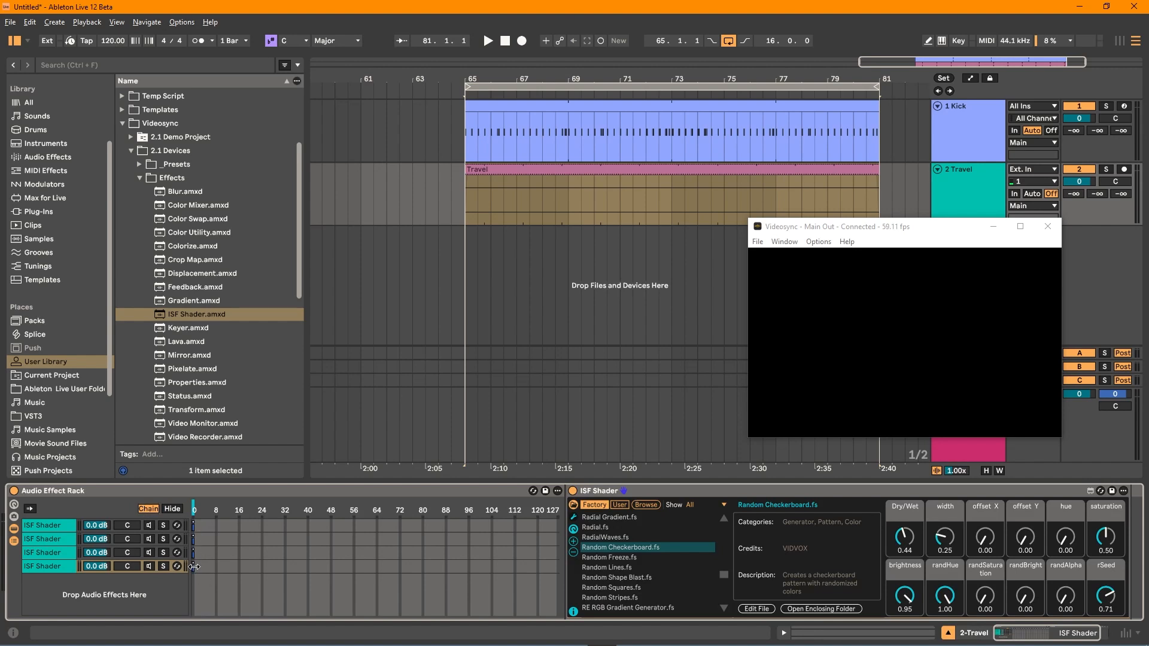
drag(194, 566, 557, 569)
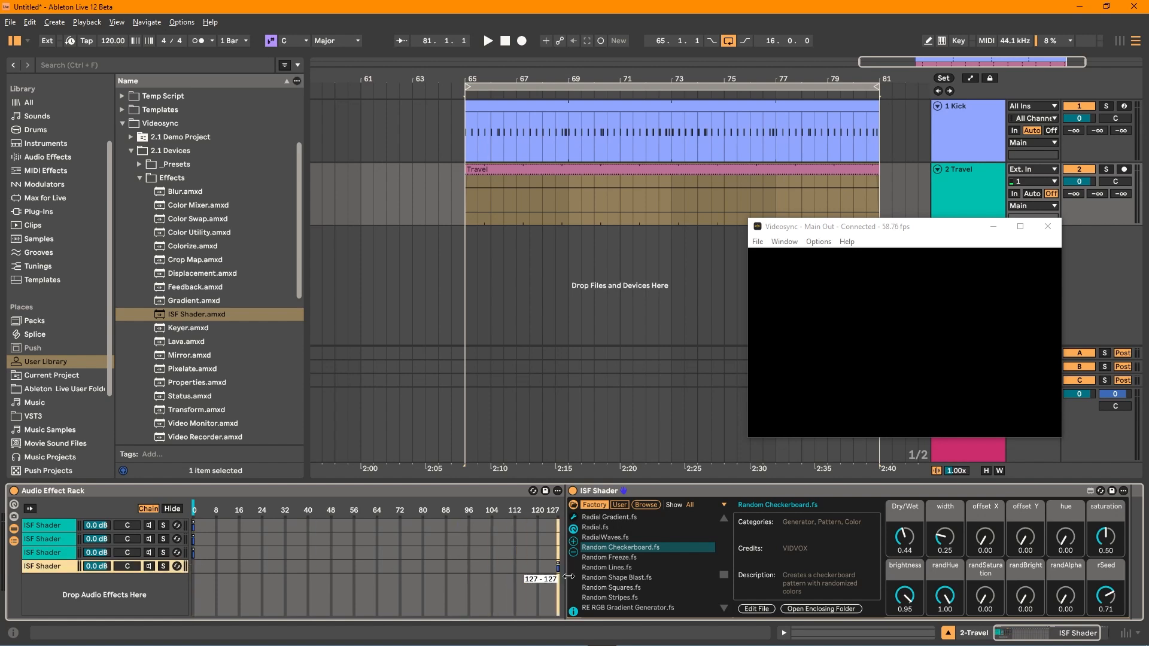
shift+click(47, 526)
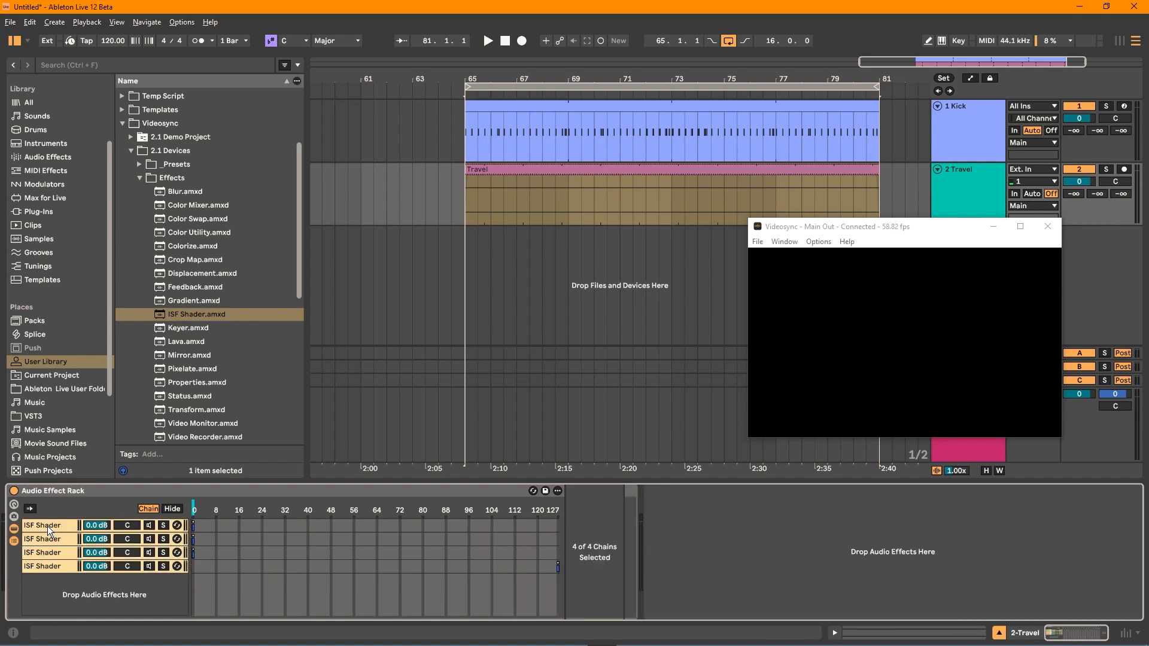
right_click(48, 526)
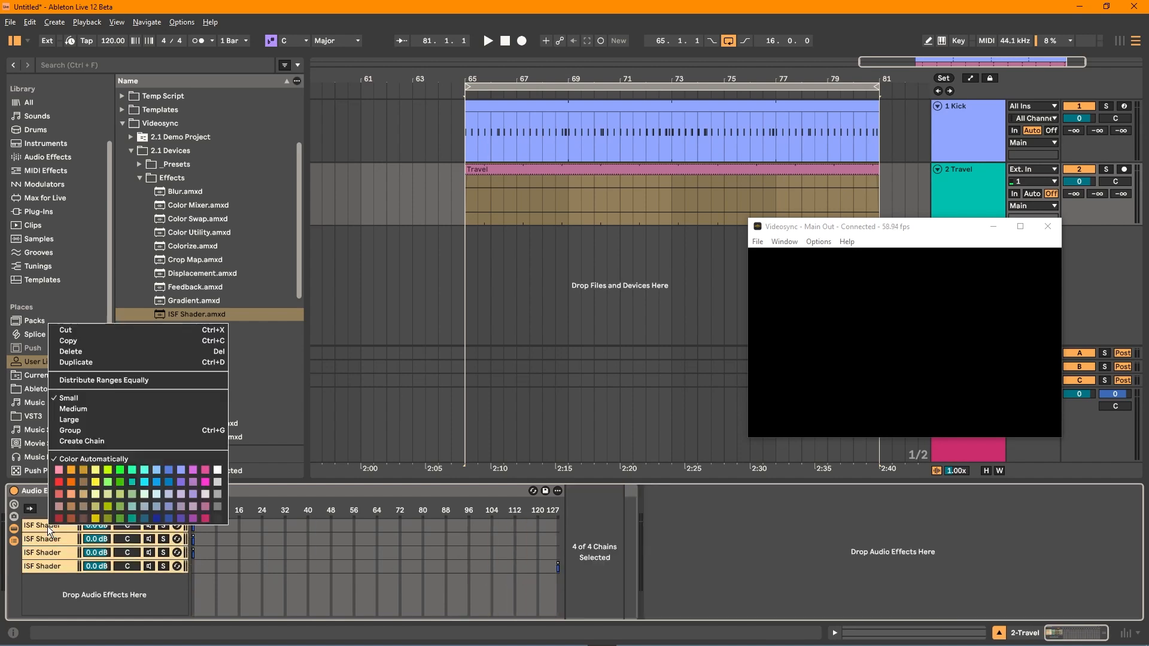
click(159, 381)
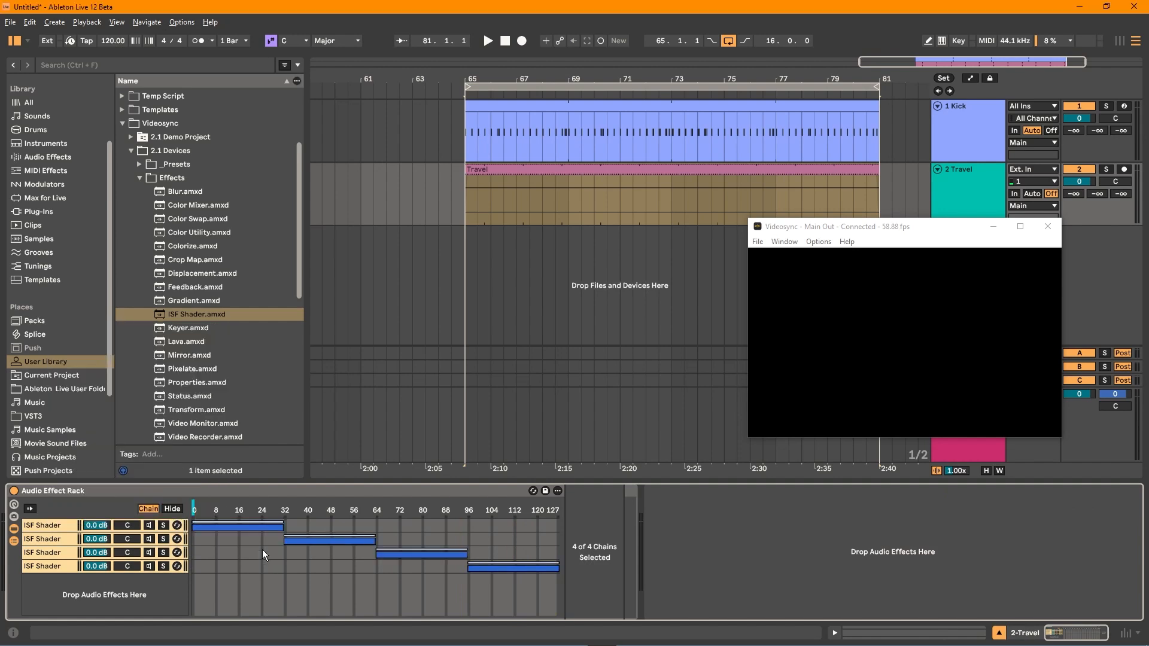
Map the rack's chain selector to Macro 1 and reduce the visible macros to that single one
click(65, 571)
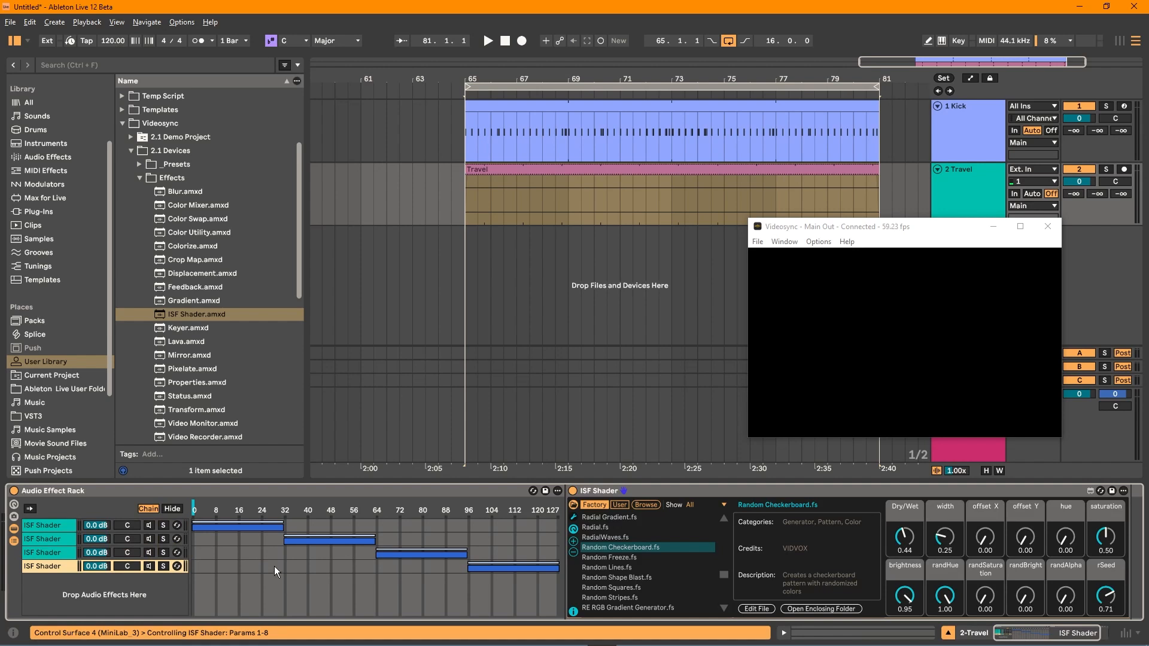
right_click(268, 506)
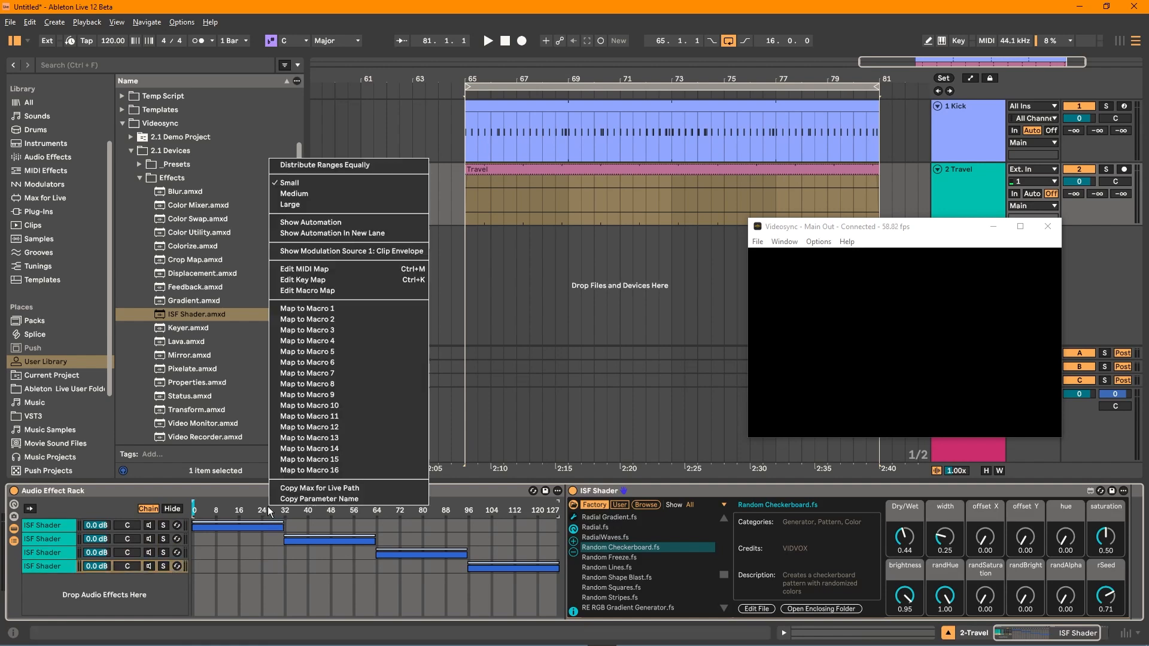
click(343, 308)
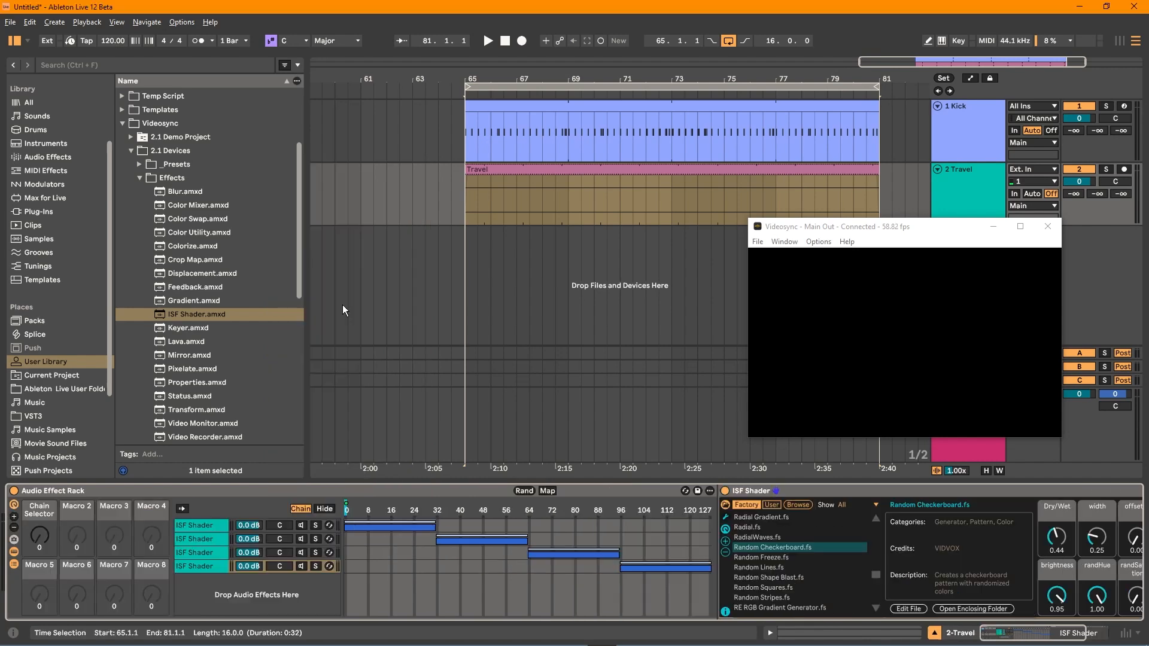
click(14, 529)
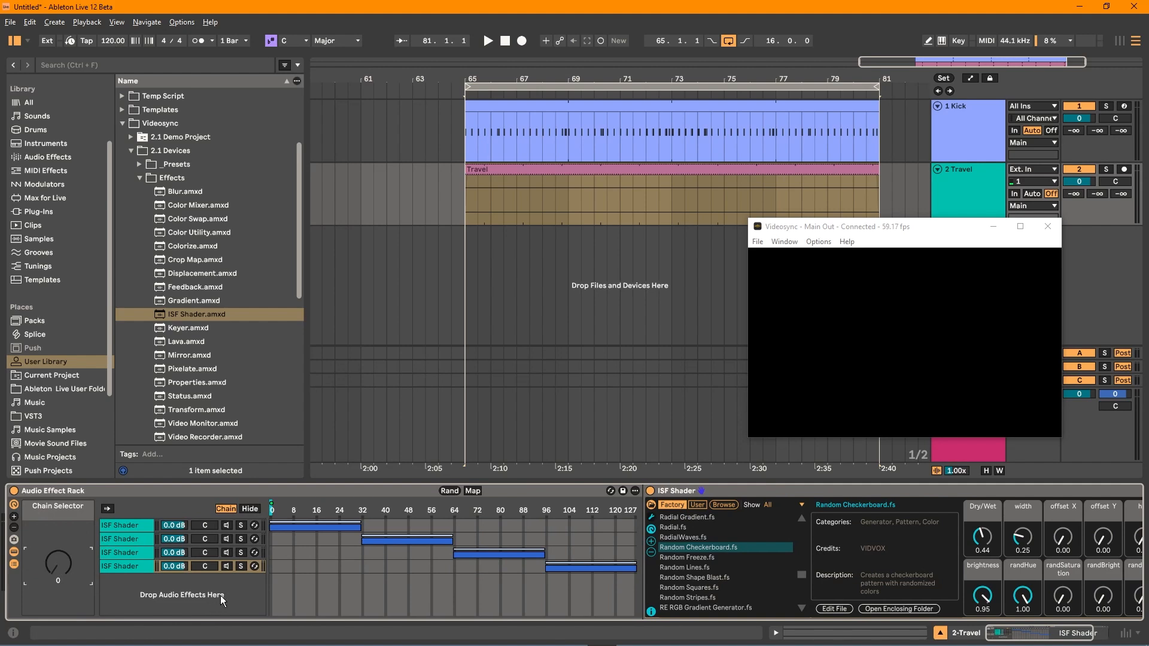
Map the activators of all four ISF Shader chains to the Chain Selector macro
right_click(227, 526)
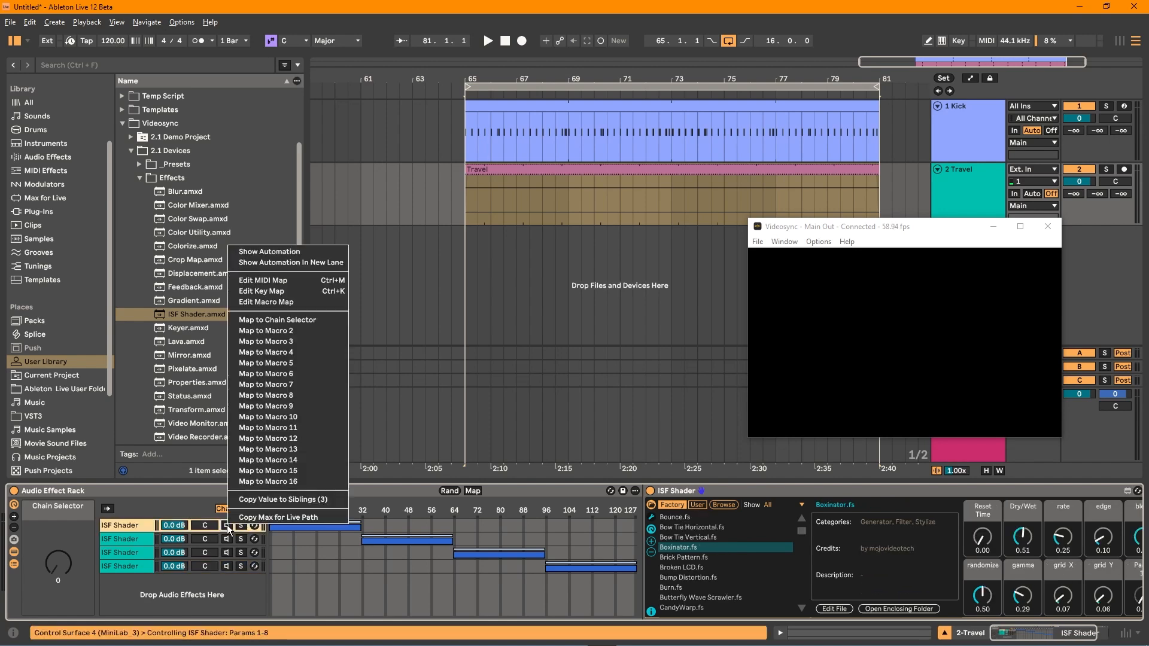
click(316, 316)
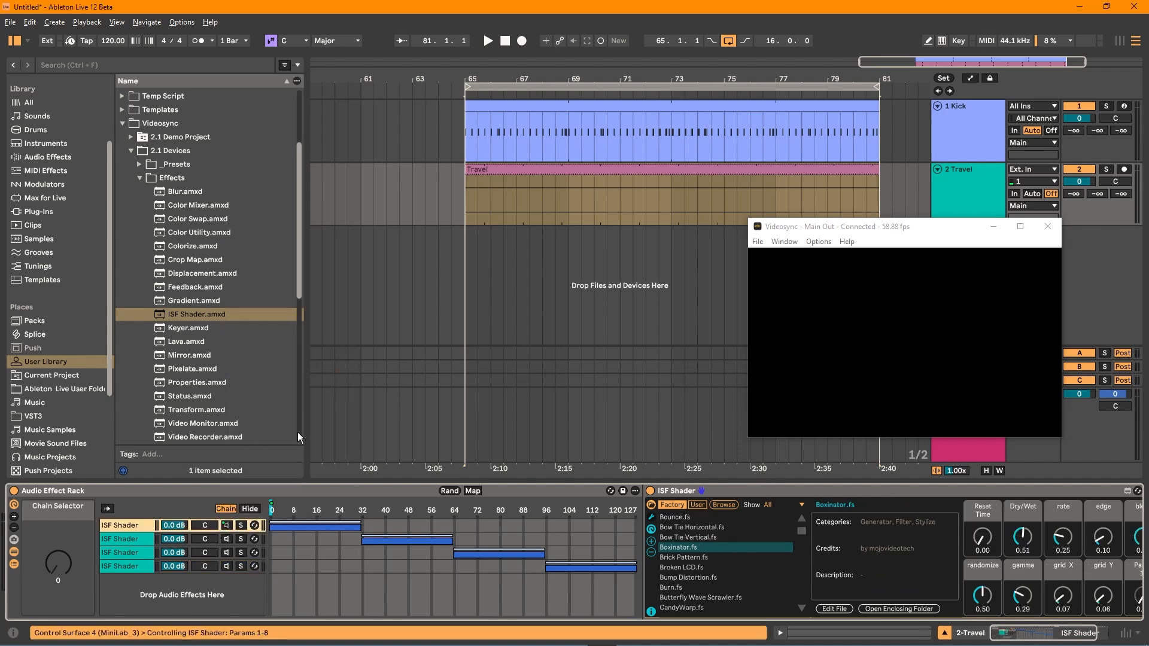
right_click(229, 539)
click(311, 329)
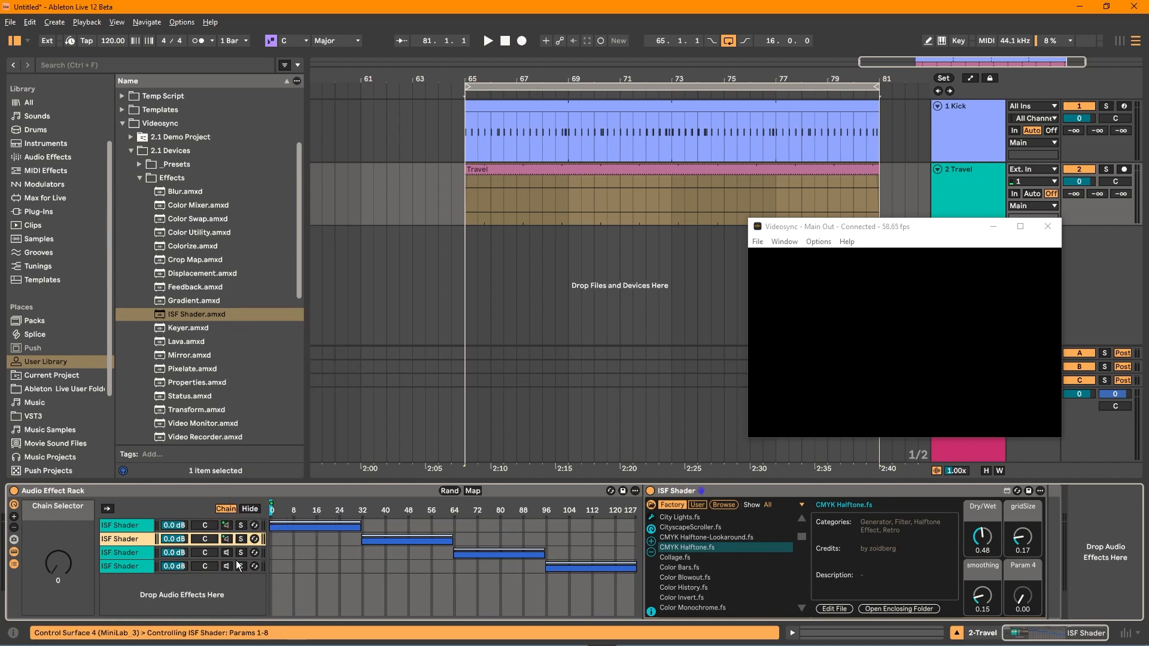
right_click(228, 553)
click(303, 351)
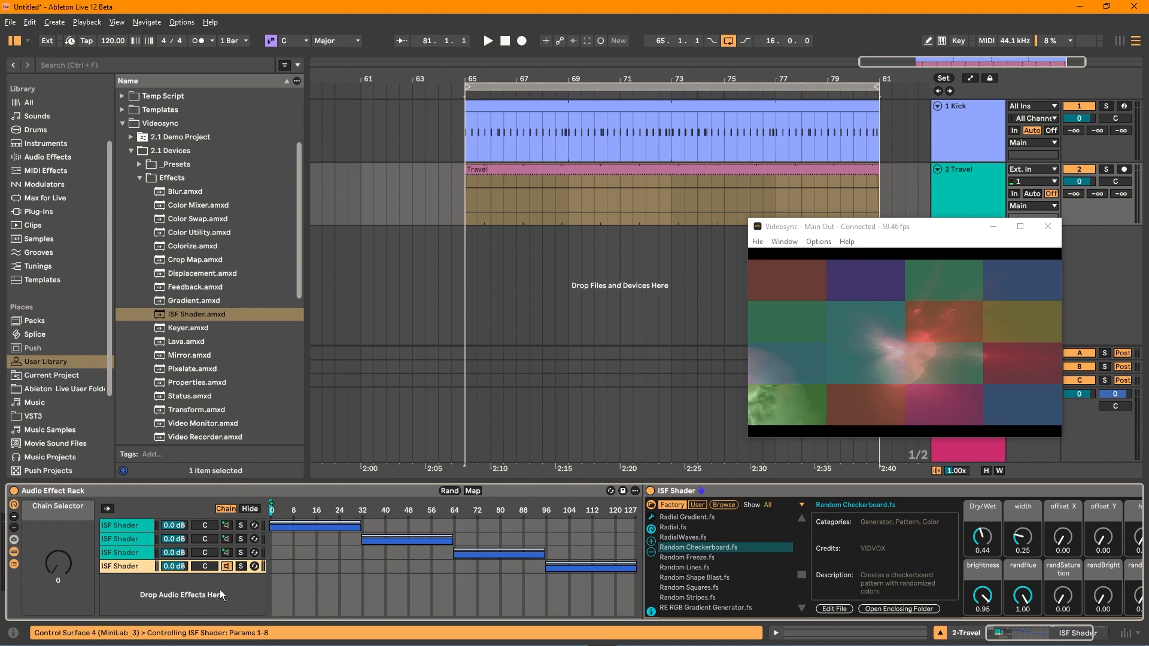
right_click(228, 567)
click(312, 381)
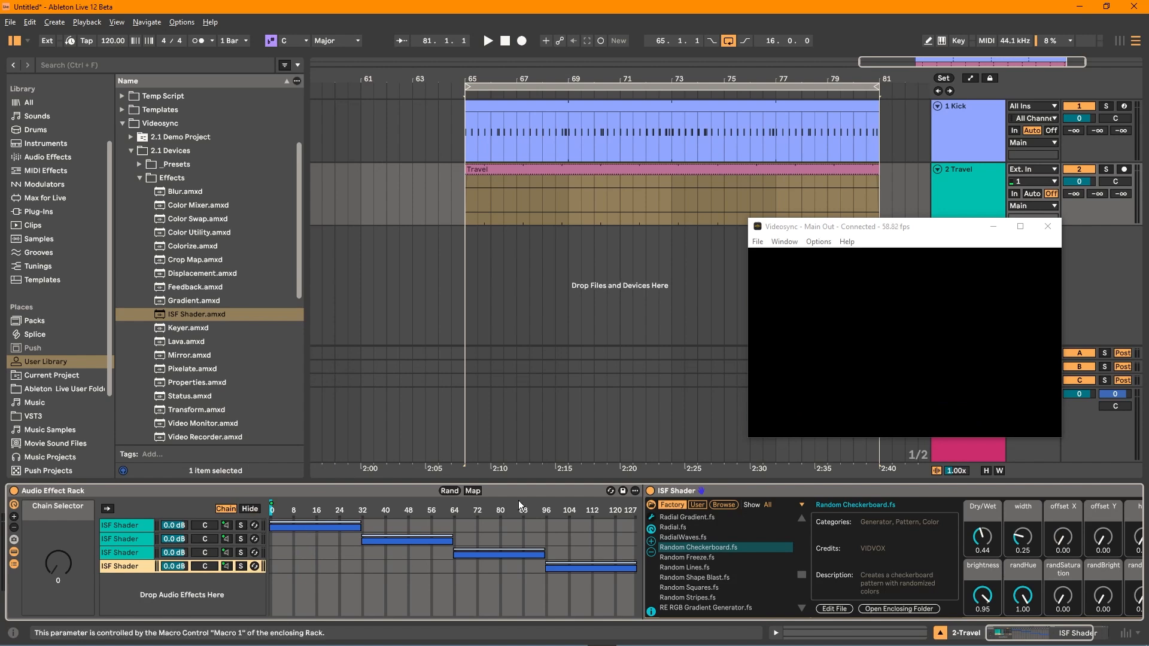
Open the rack's macro mappings and set the first chain's Speaker On range to 0–31
click(472, 491)
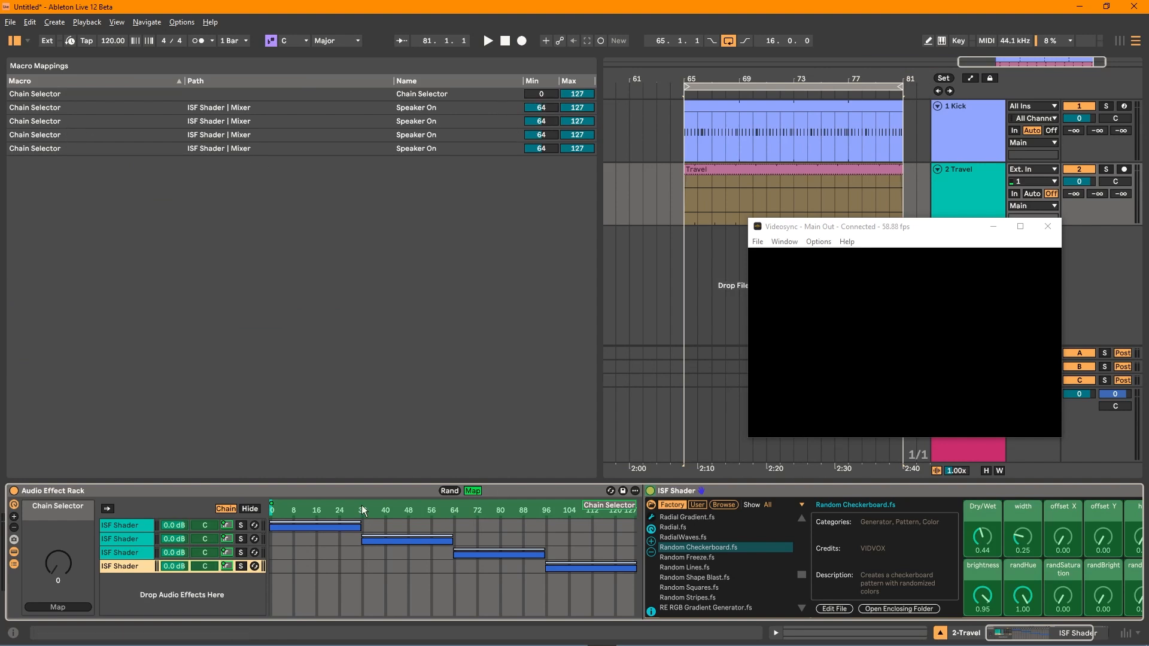
click(326, 530)
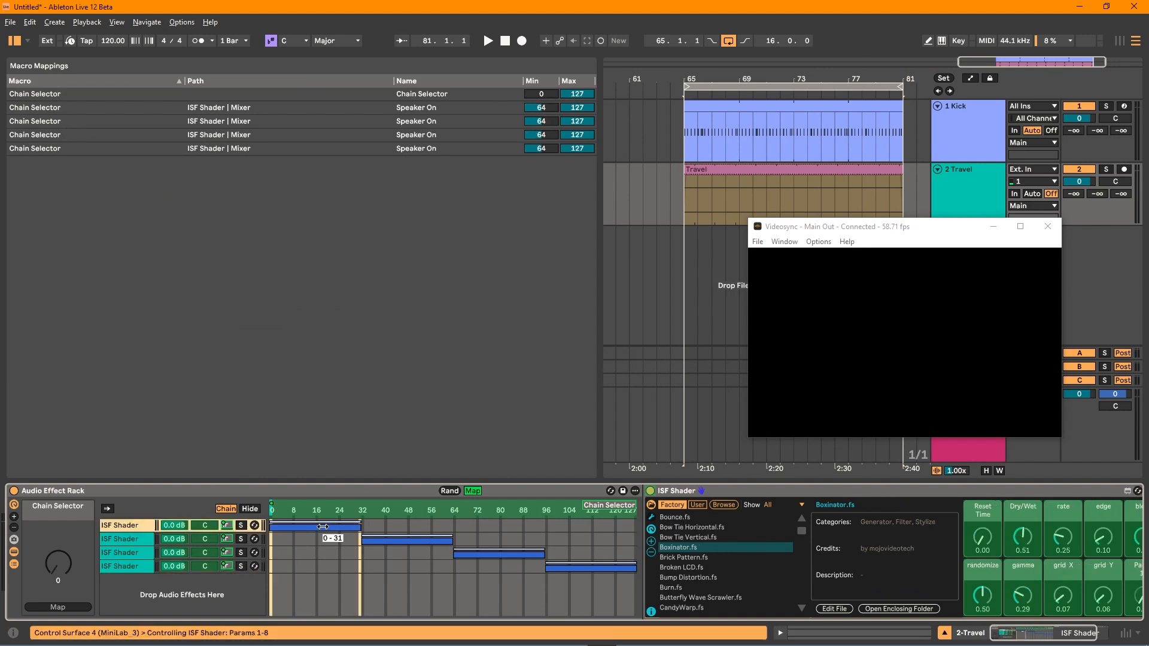
click(545, 106)
text(0)
click(579, 107)
text(31)
Set the second chain's Speaker On mapping range to a minimum of 31 and a maximum of 63
click(543, 121)
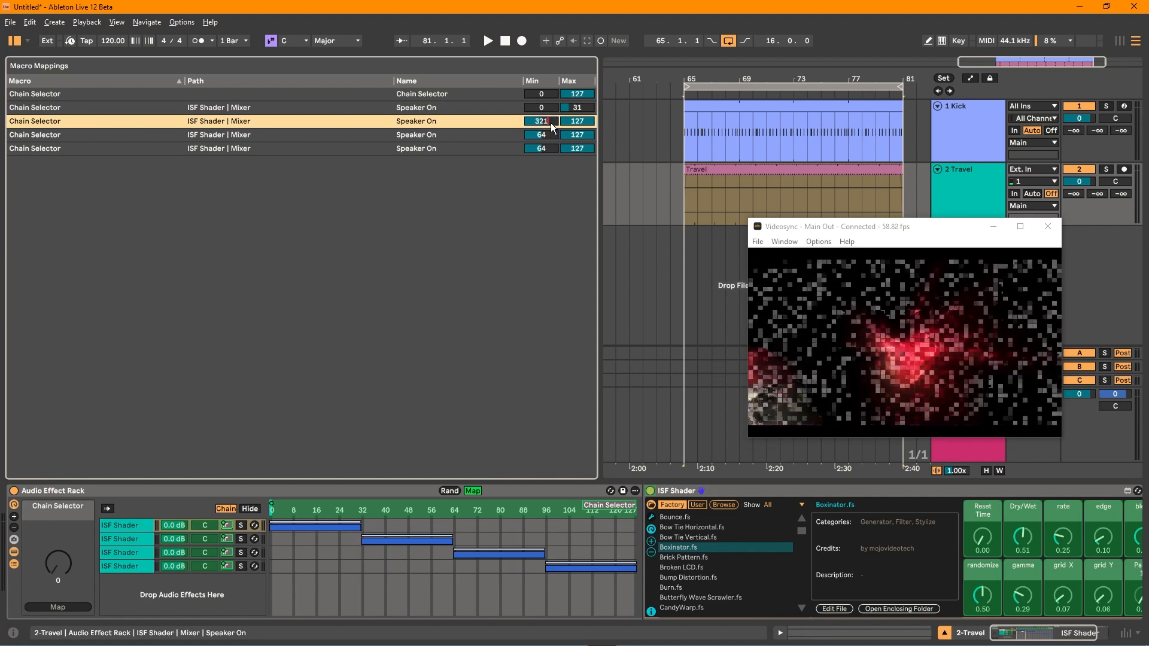
click(584, 124)
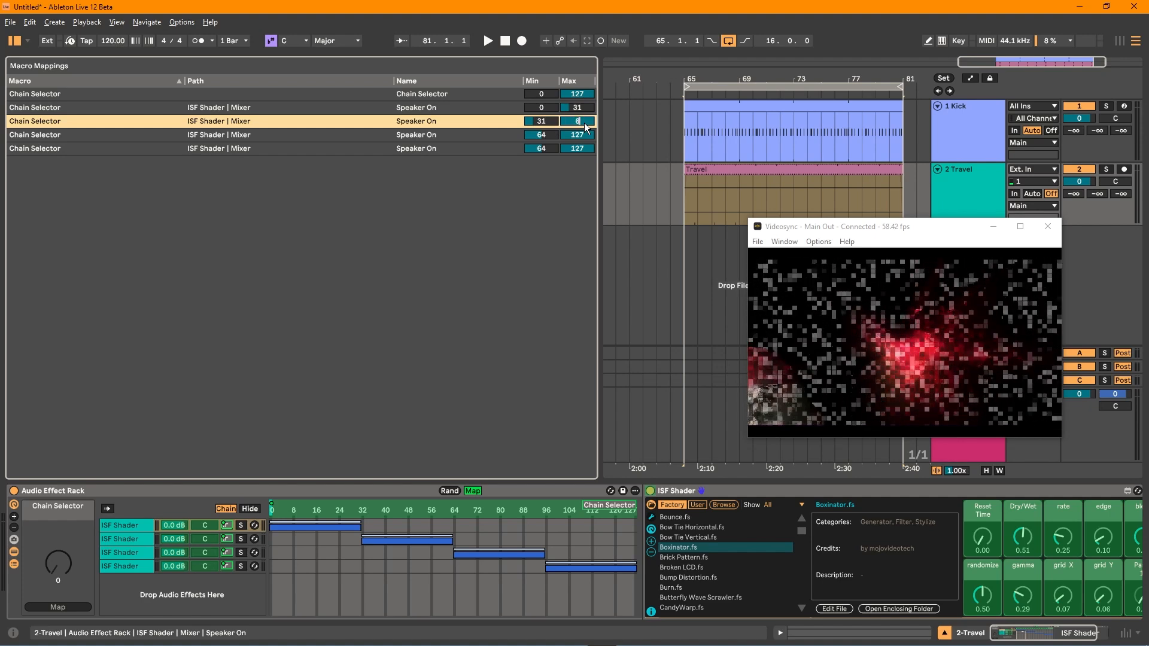
click(416, 539)
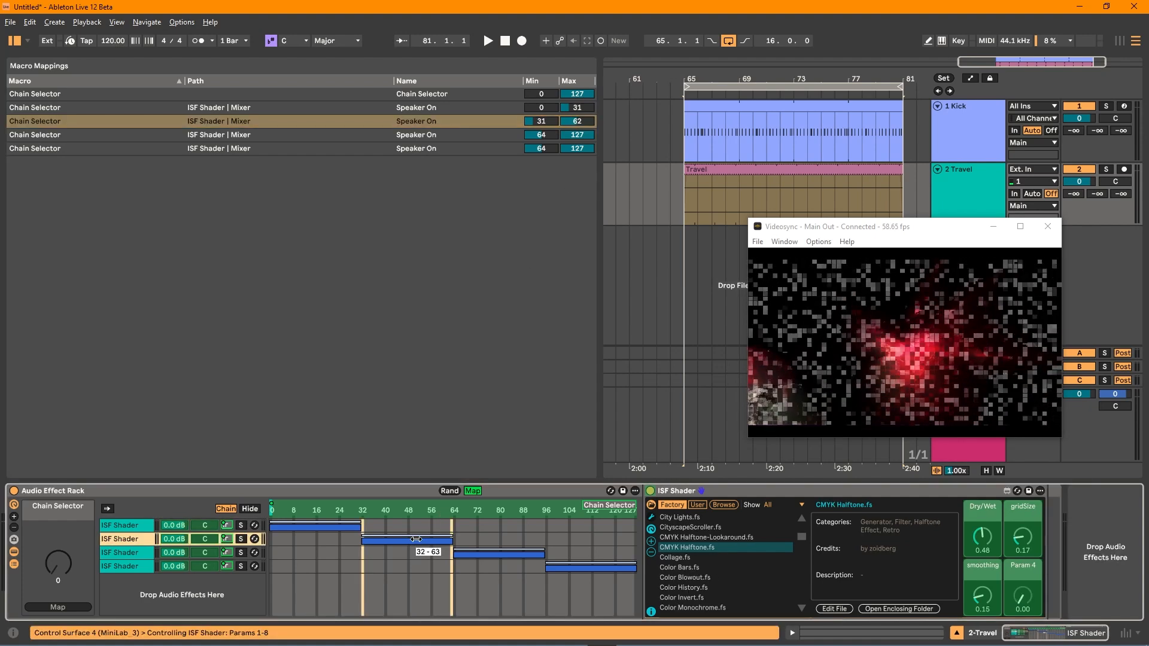
click(580, 121)
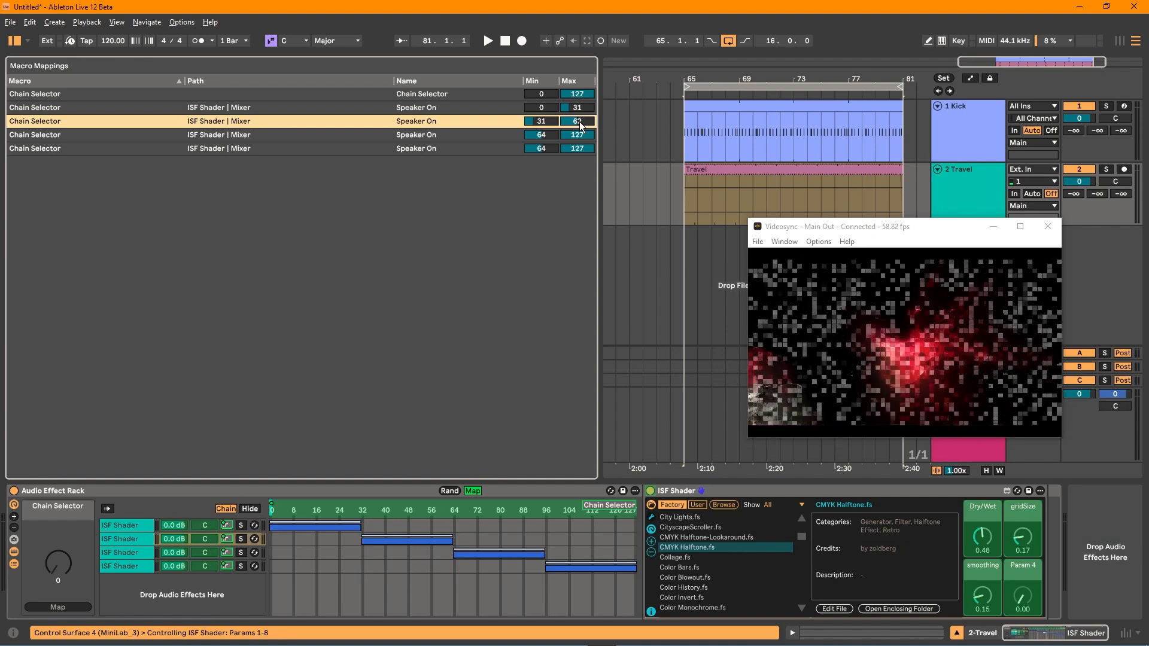
text(6)
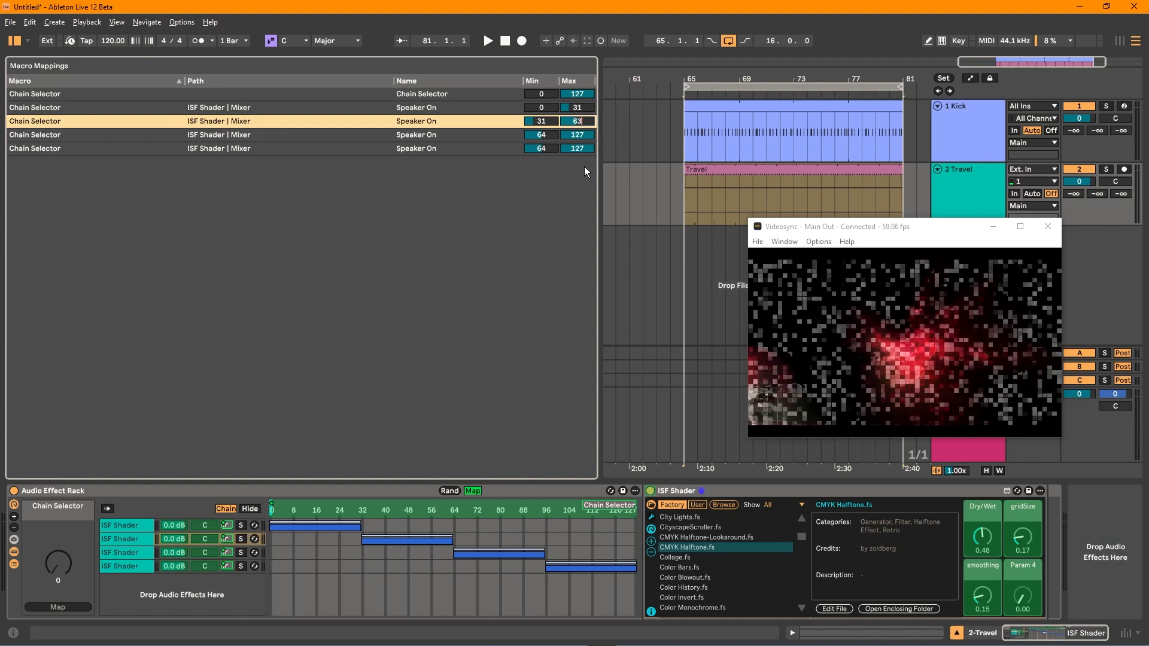
Set the maximum of the third chain's Speaker On mapping to 95, matching the end of its chain zone
click(535, 133)
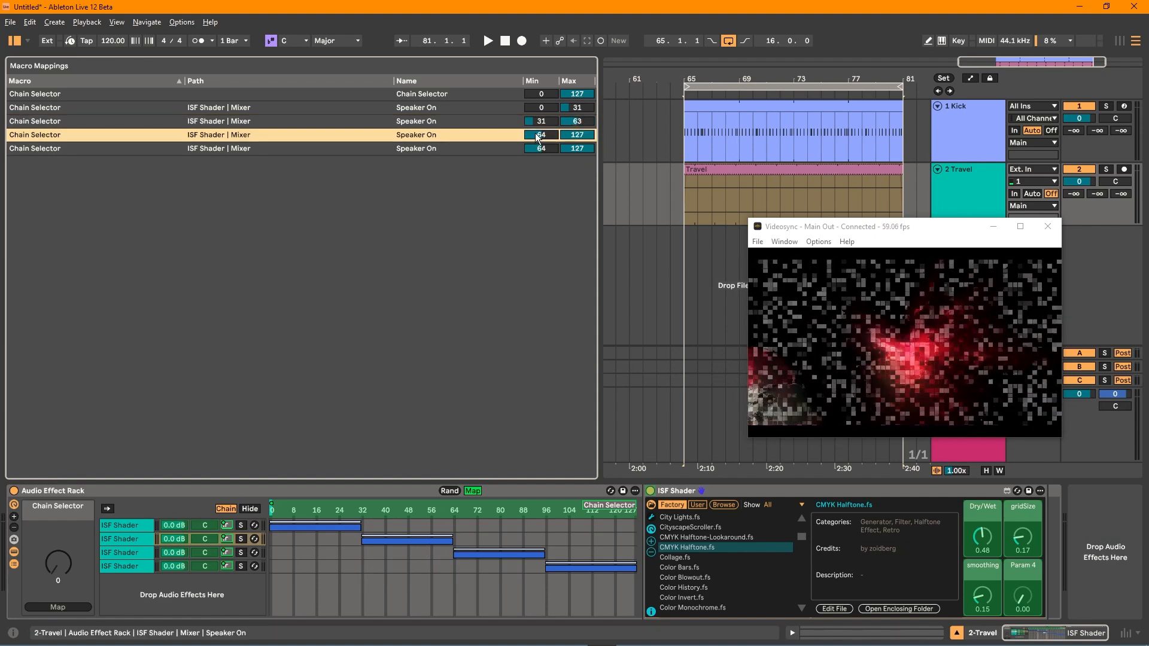
click(578, 135)
text(9)
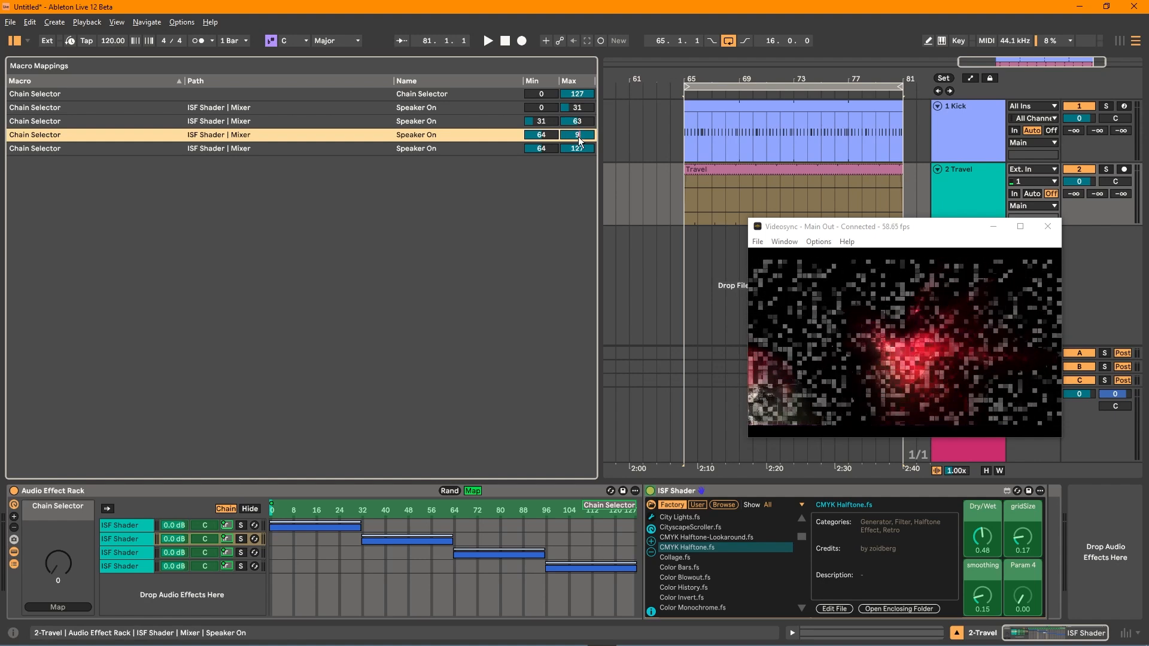
text(6)
click(494, 559)
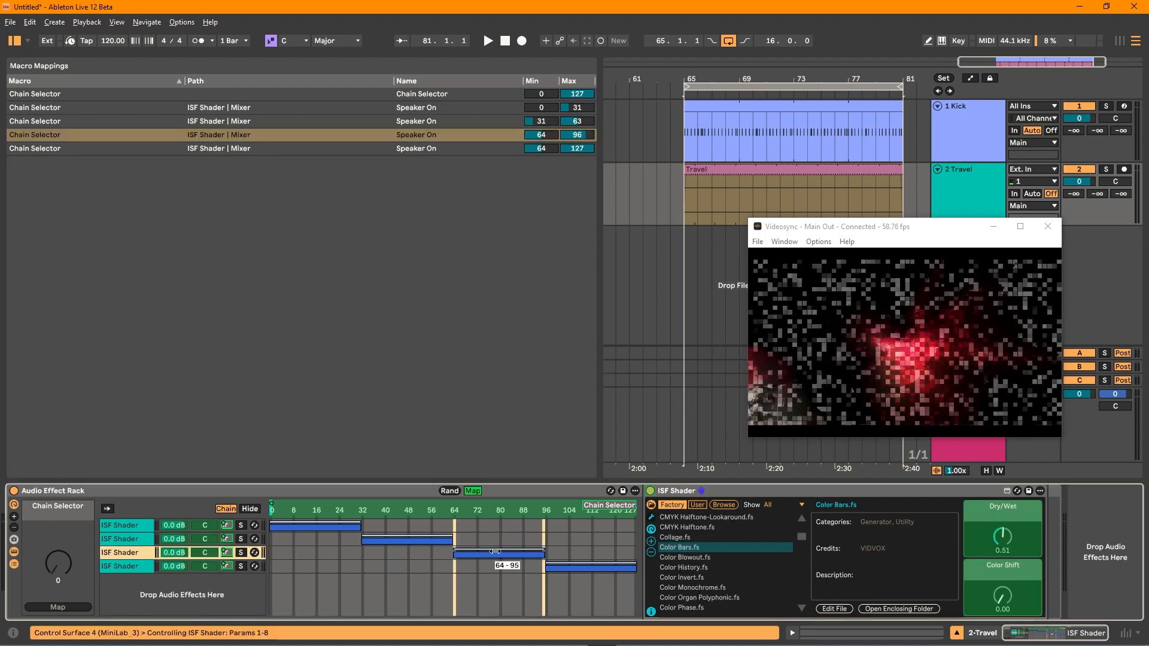
click(578, 141)
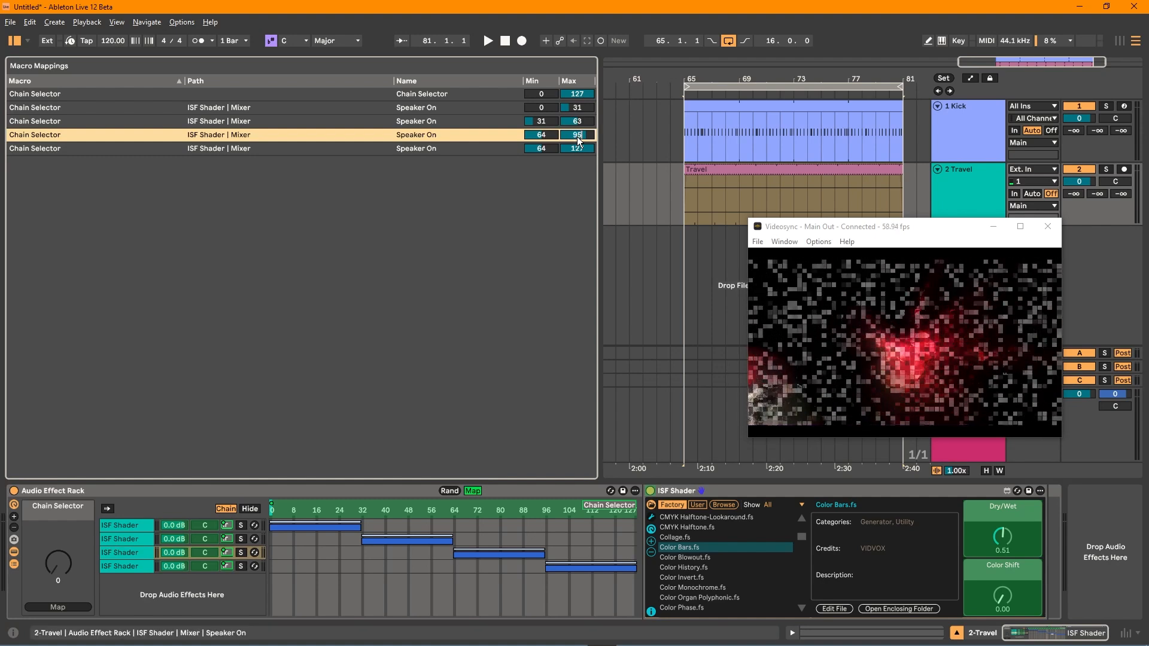
Set the minimum of the fourth chain's Speaker On mapping to 96
click(537, 150)
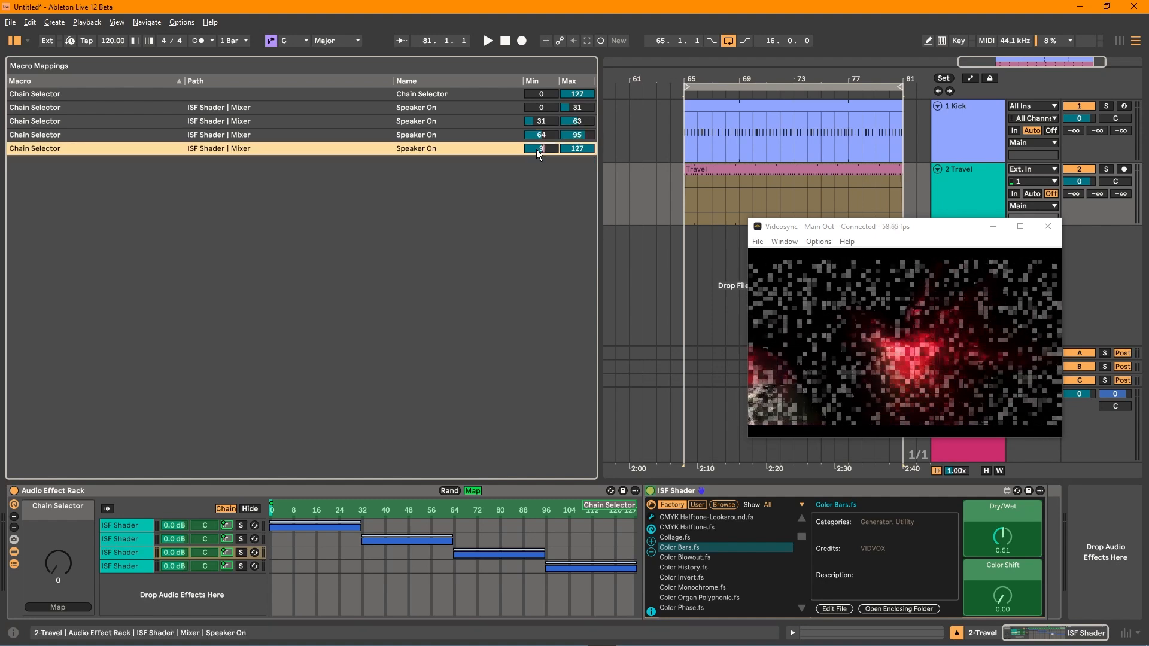
text(96)
key(Return)
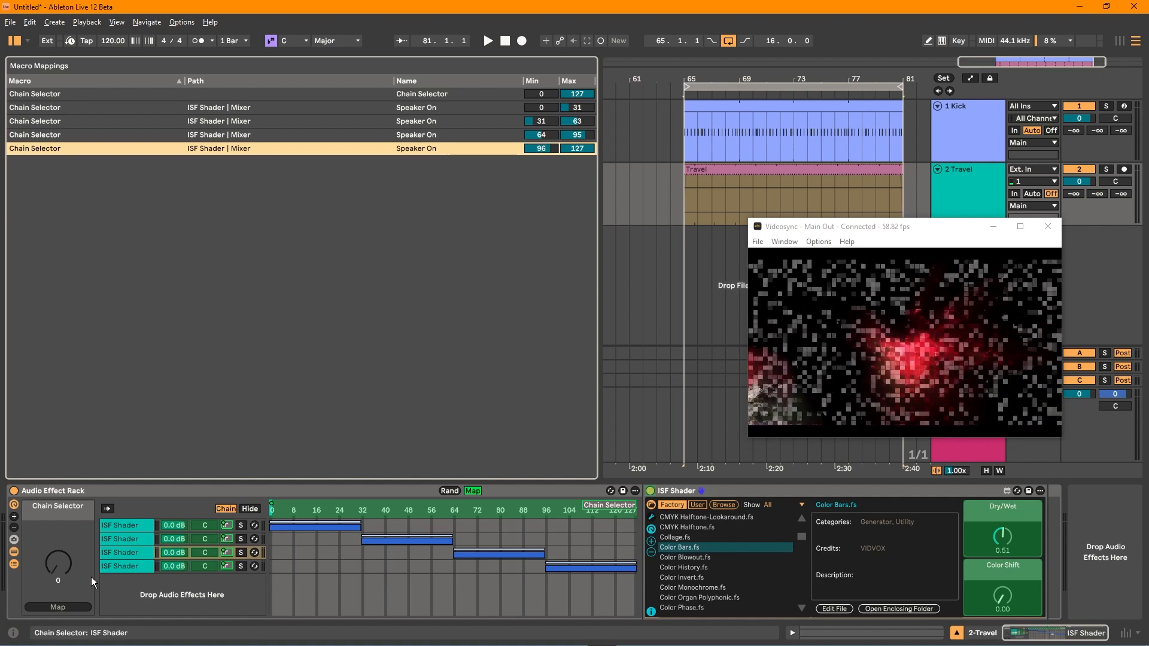
Sweep the Chain Selector macro up and back to 43 to test the effects, then collapse the ISF Shader and leave macro mapping
drag(60, 569, 60, 500)
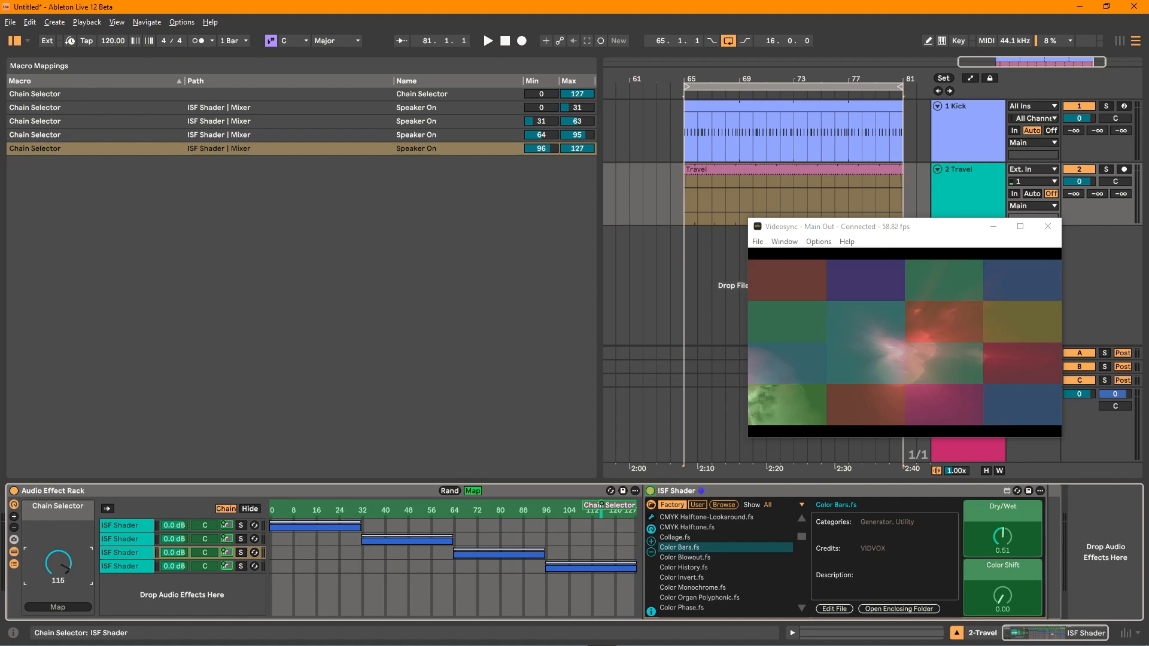
mouse_move(58, 562)
mouse_down()
mouse_move(58, 577)
mouse_move(58, 537)
mouse_move(58, 613)
mouse_up()
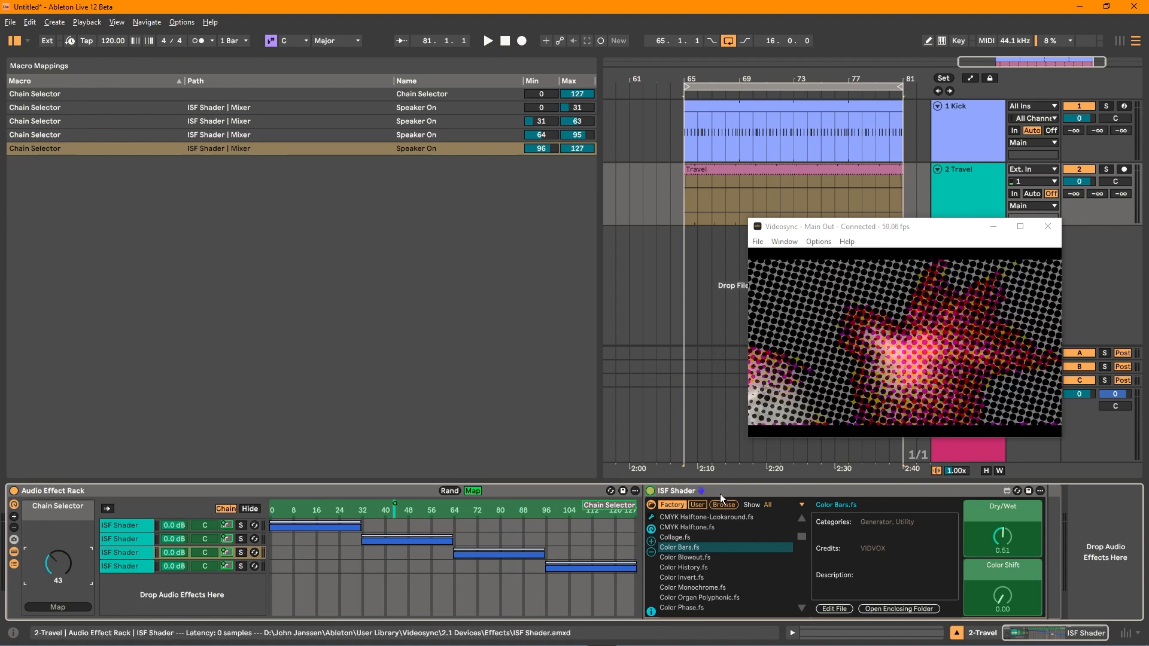
double_click(734, 488)
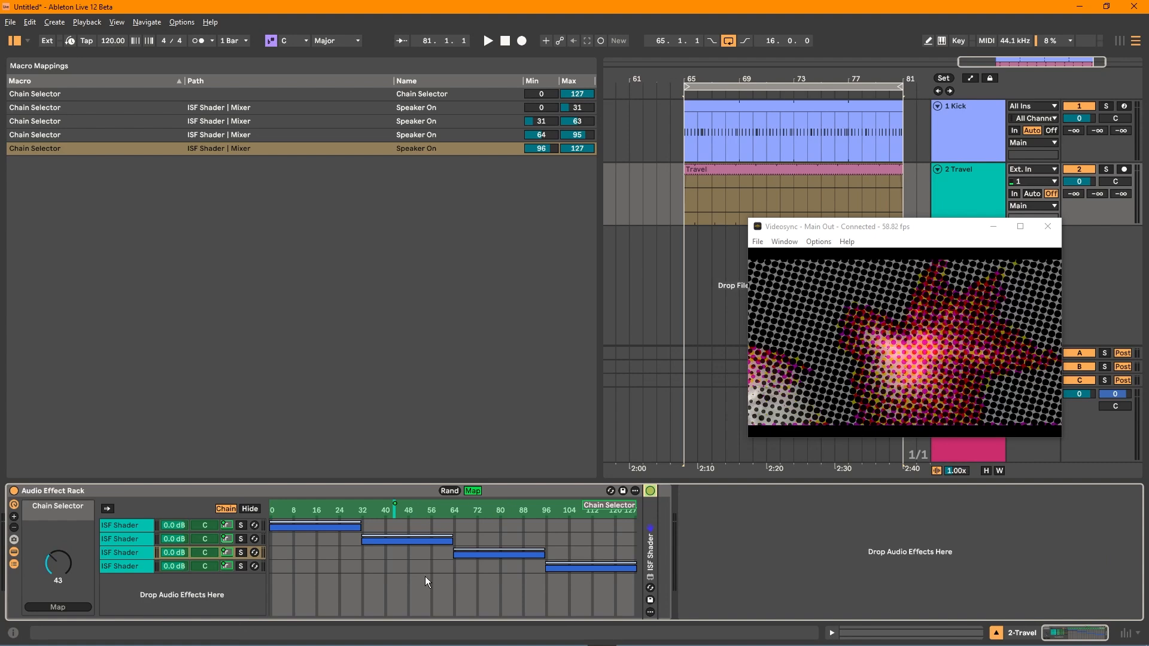
click(474, 489)
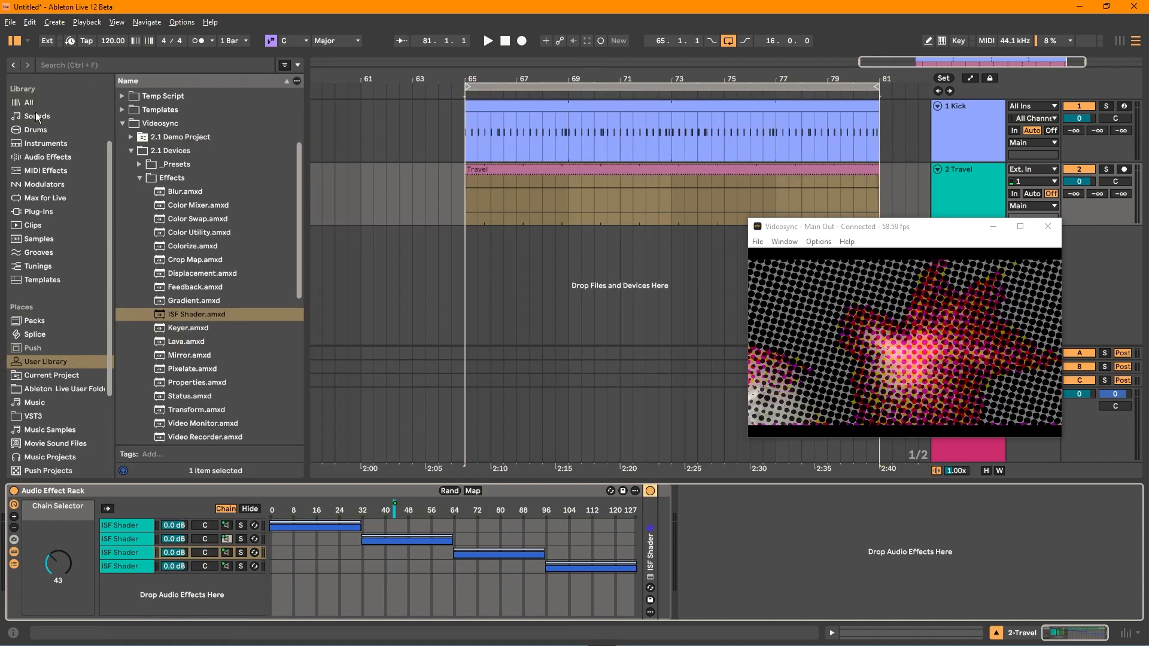
Add an LFO from the Tools collection after the Audio Effect Rack on the Travel track
scroll(49, 131, up, 3)
click(49, 135)
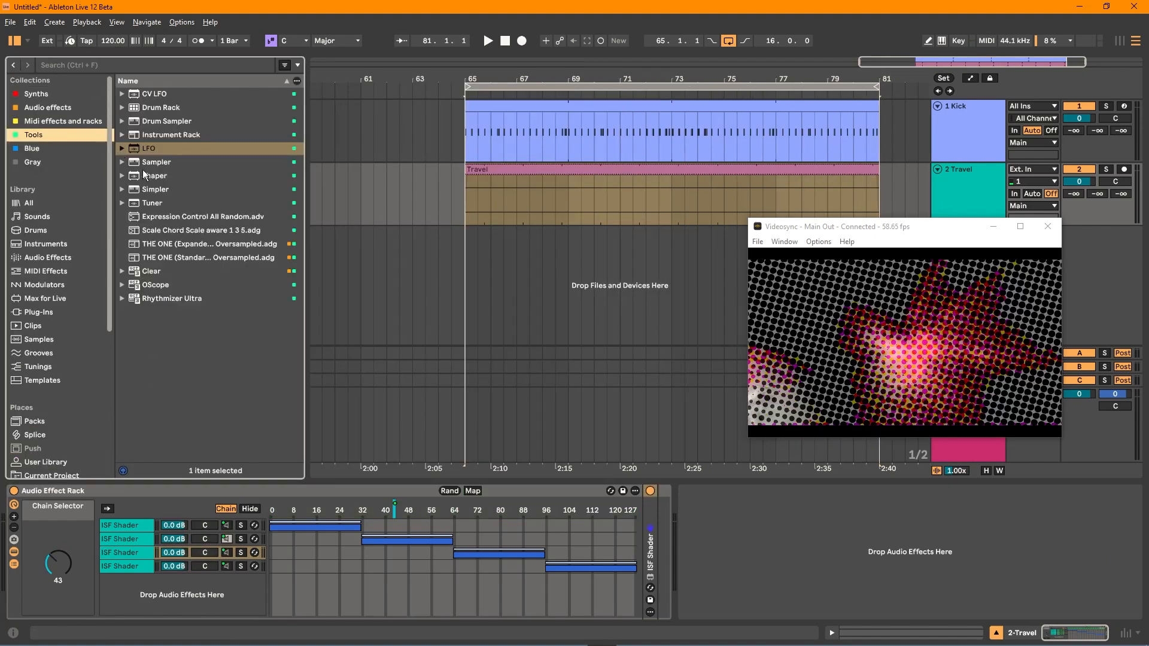
drag(150, 142, 766, 555)
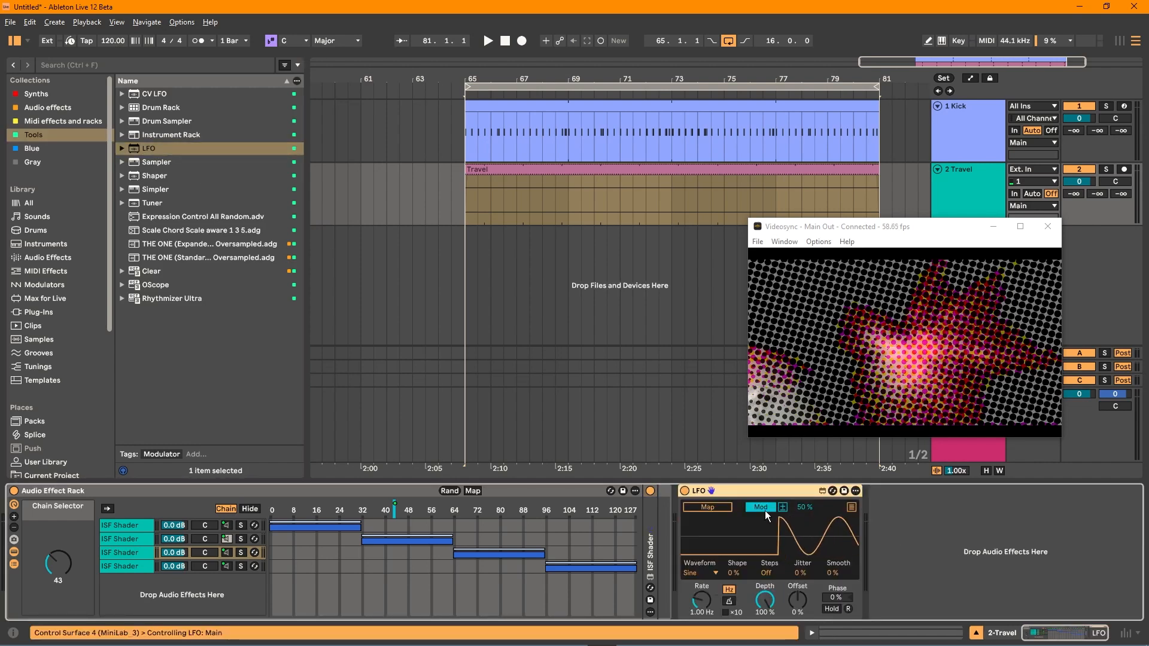
Set the LFO's waveform to Random and sync its rate to the tempo at 1/16
click(694, 573)
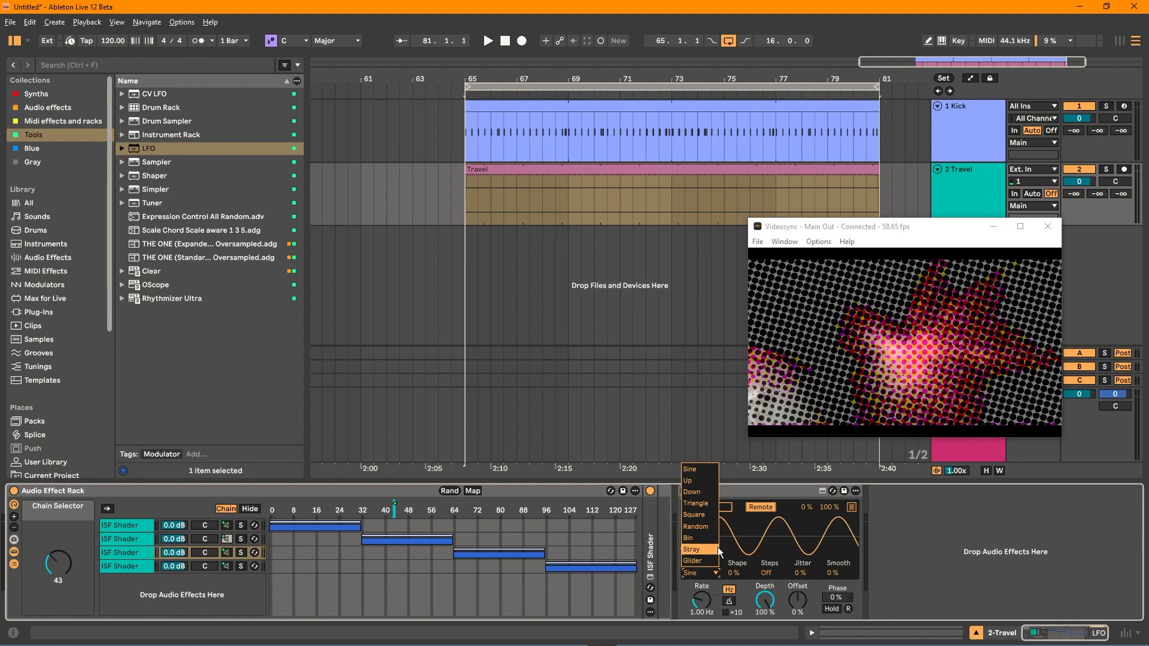
click(695, 526)
click(729, 601)
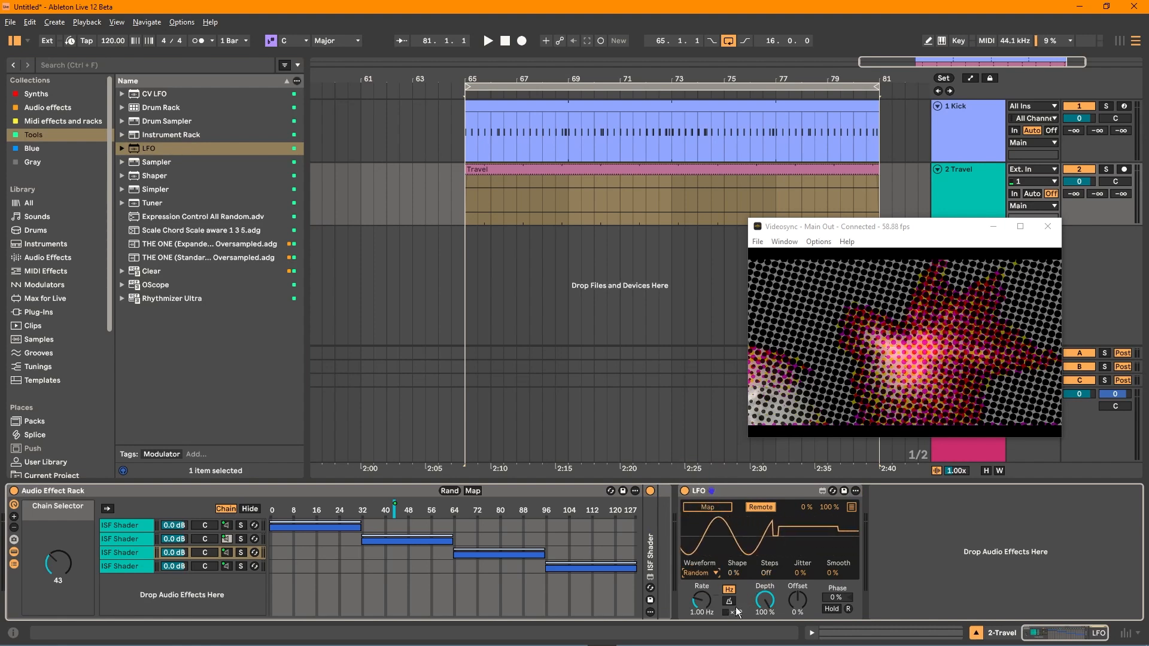
click(702, 600)
drag(701, 600, 707, 601)
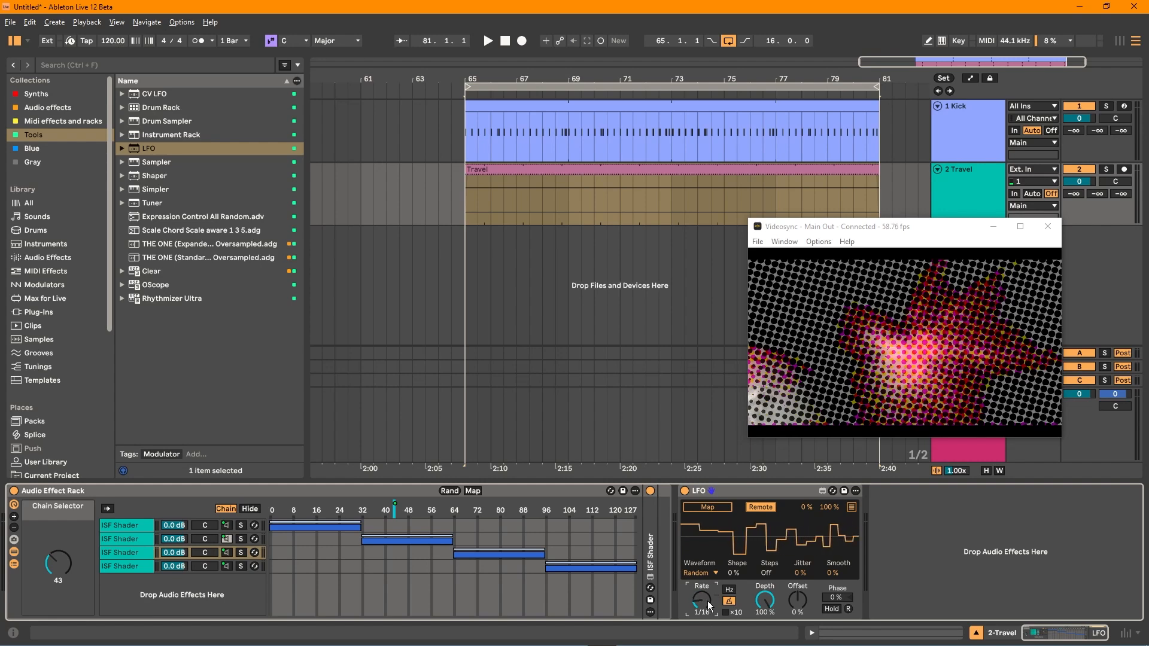
Map the LFO to the rack's Chain Selector macro and play the arrangement to test the modulation
click(699, 508)
click(64, 568)
key(space)
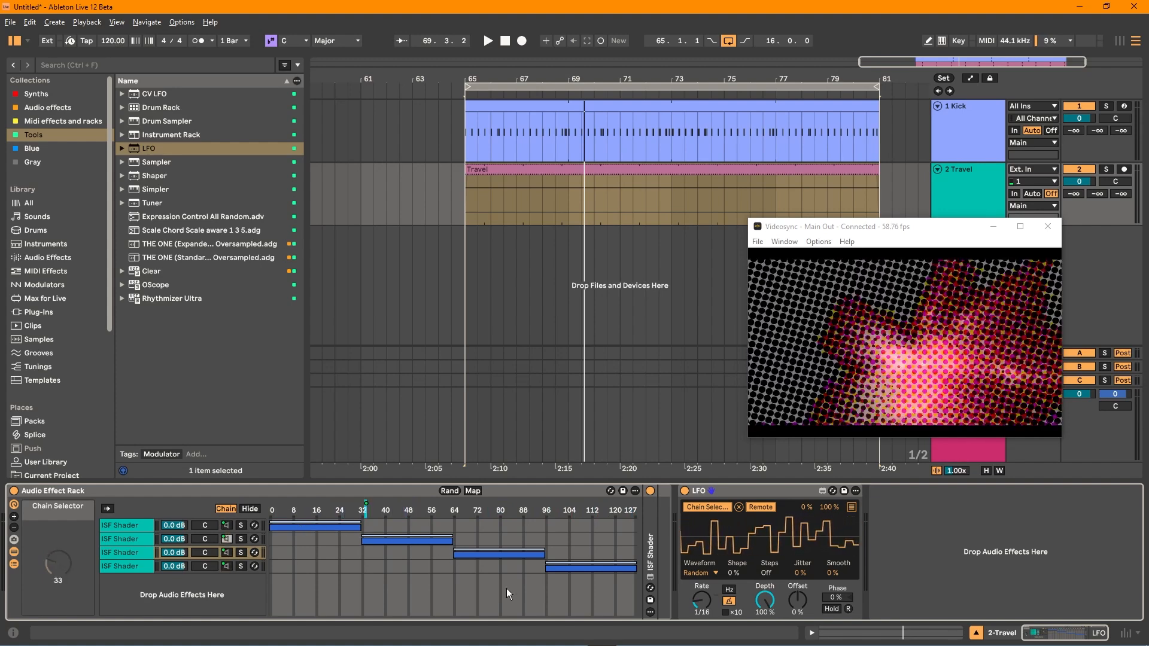
Shrink the four chain zones to one value each and line them up consecutively from the start of the zone range
drag(360, 529, 264, 527)
drag(453, 542, 274, 542)
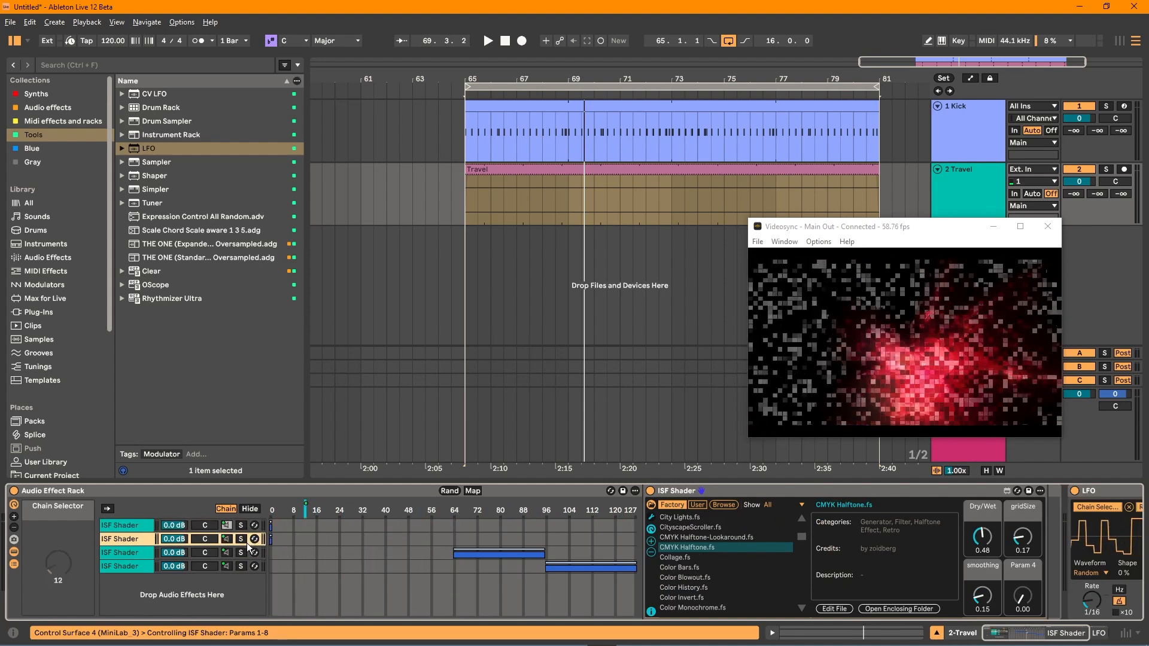
drag(476, 554, 443, 563)
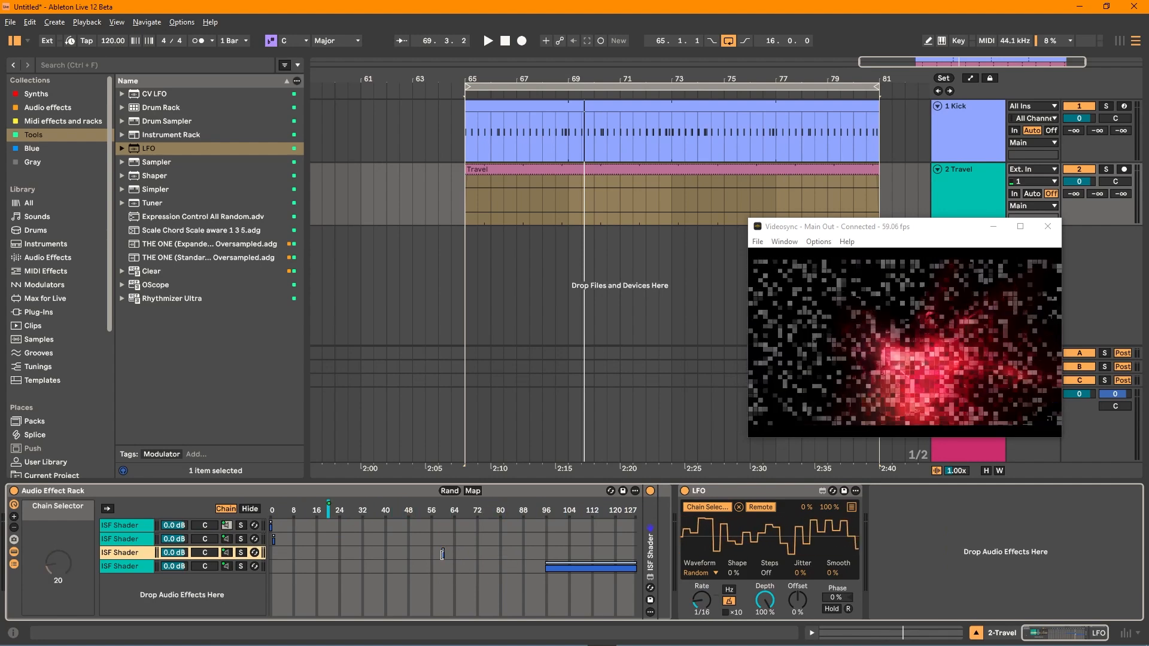
drag(443, 556, 250, 566)
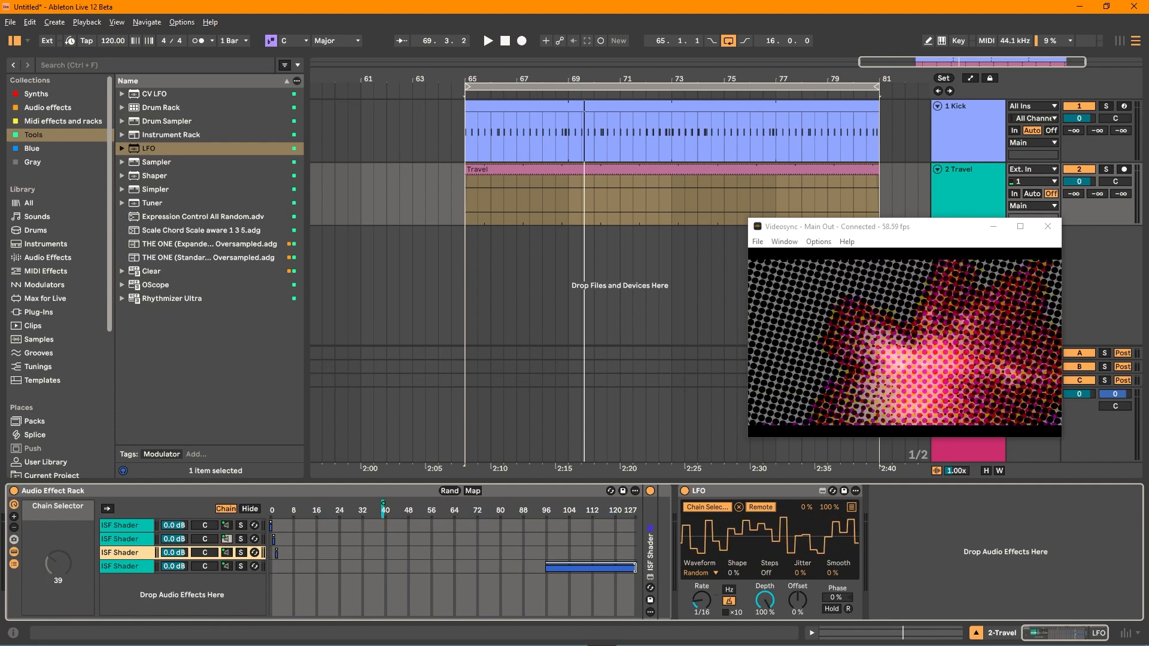
click(622, 567)
drag(545, 567, 274, 574)
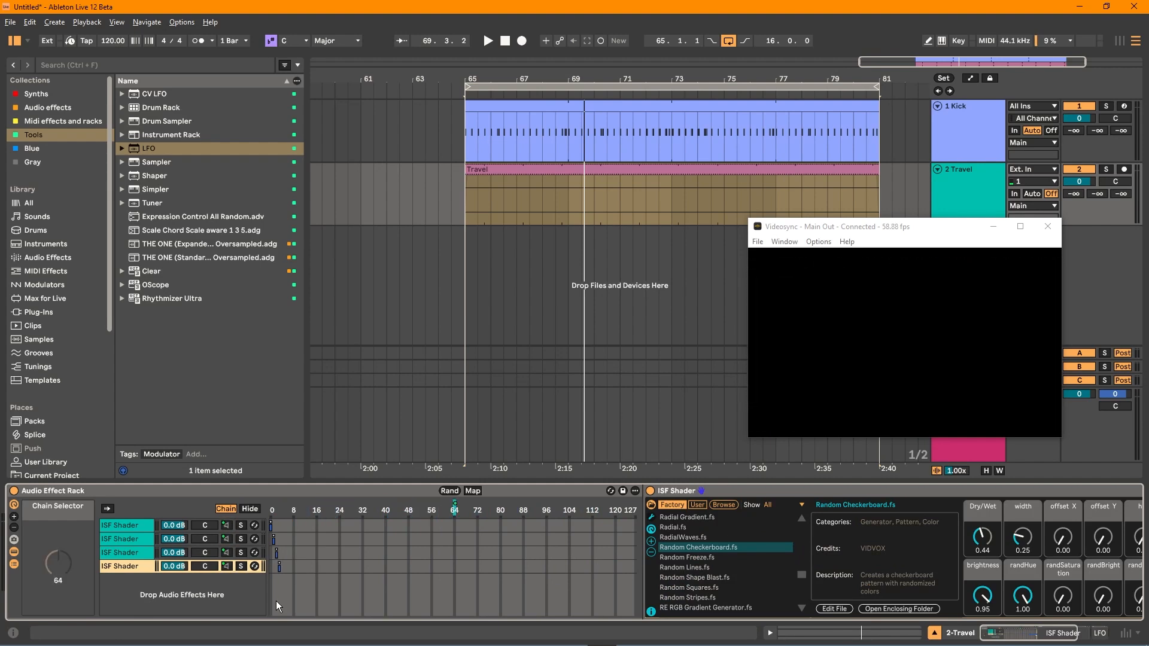
In the macro mappings, set the first chain's Speaker On maximum to 1 and the second chain's range to 1–2
click(472, 491)
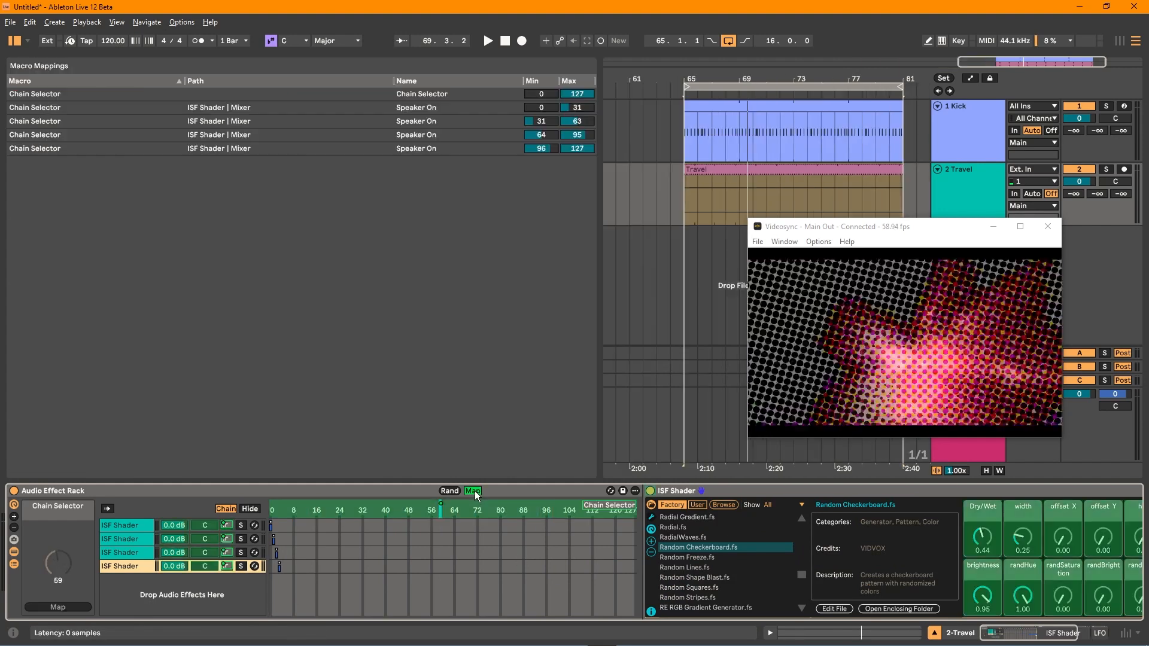
drag(577, 108, 577, 126)
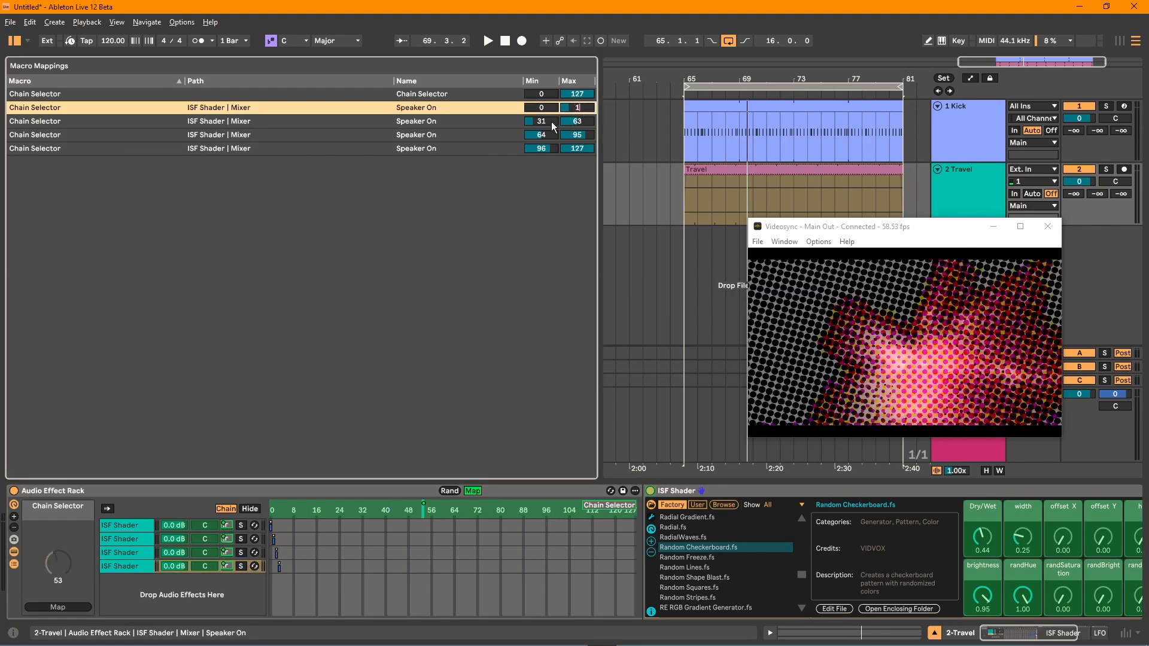
click(549, 121)
text(1)
click(570, 121)
text(2)
Set the Speaker On mapping range to 2–3 for the third chain and 3–4 for the fourth chain
click(551, 136)
text(2)
click(573, 137)
text(3)
click(541, 149)
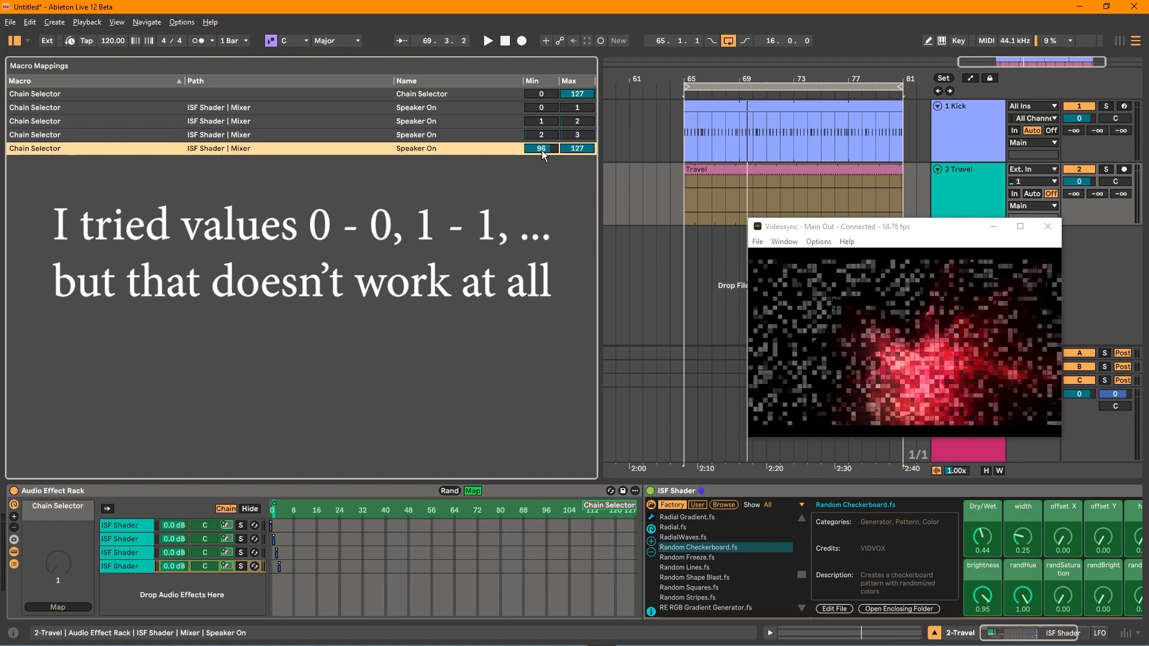
text(3)
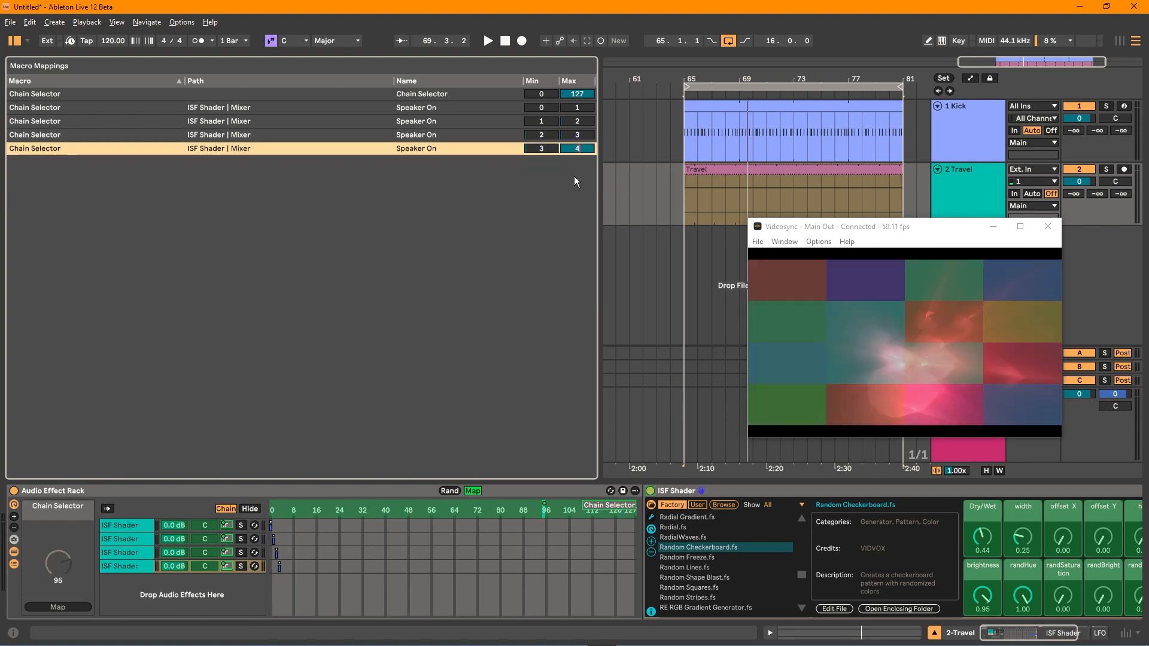
key(Return)
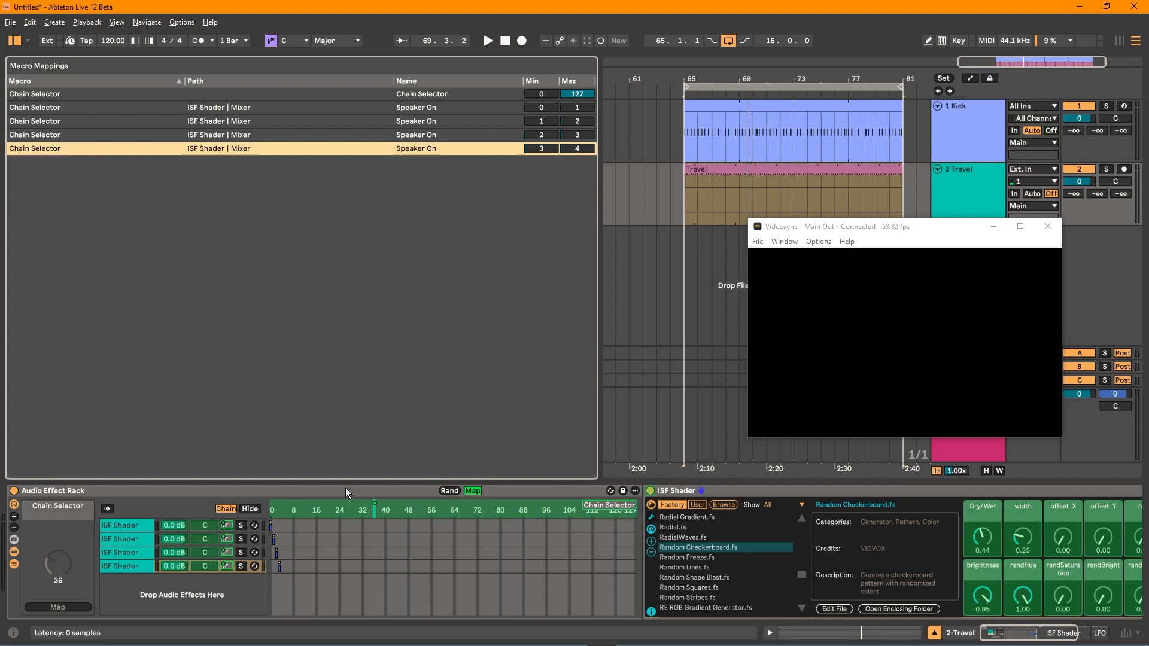
Set the maximum of the Chain Selector mapping to 4, then leave macro mapping and collapse the ISF Shader
click(584, 96)
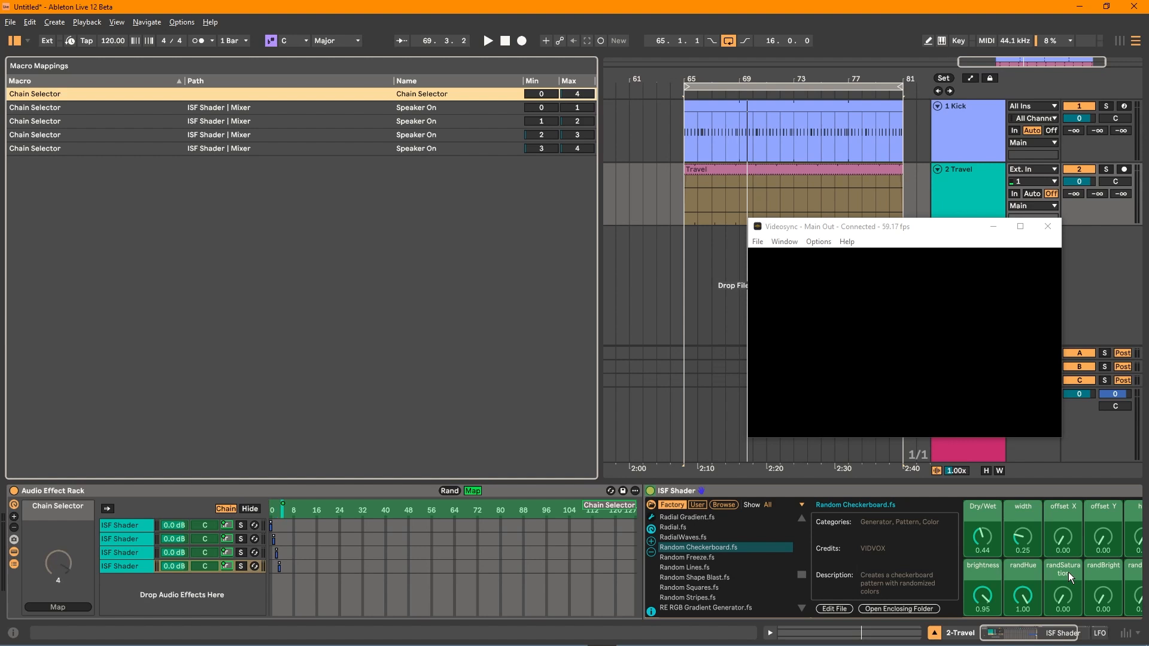
click(470, 490)
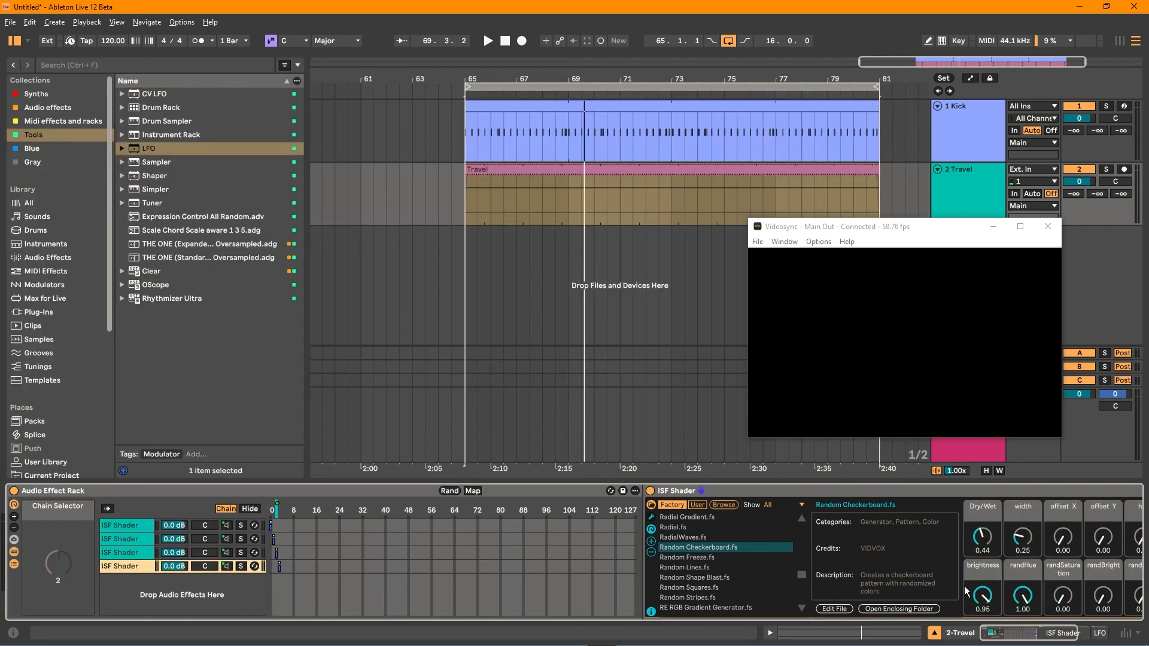
double_click(803, 491)
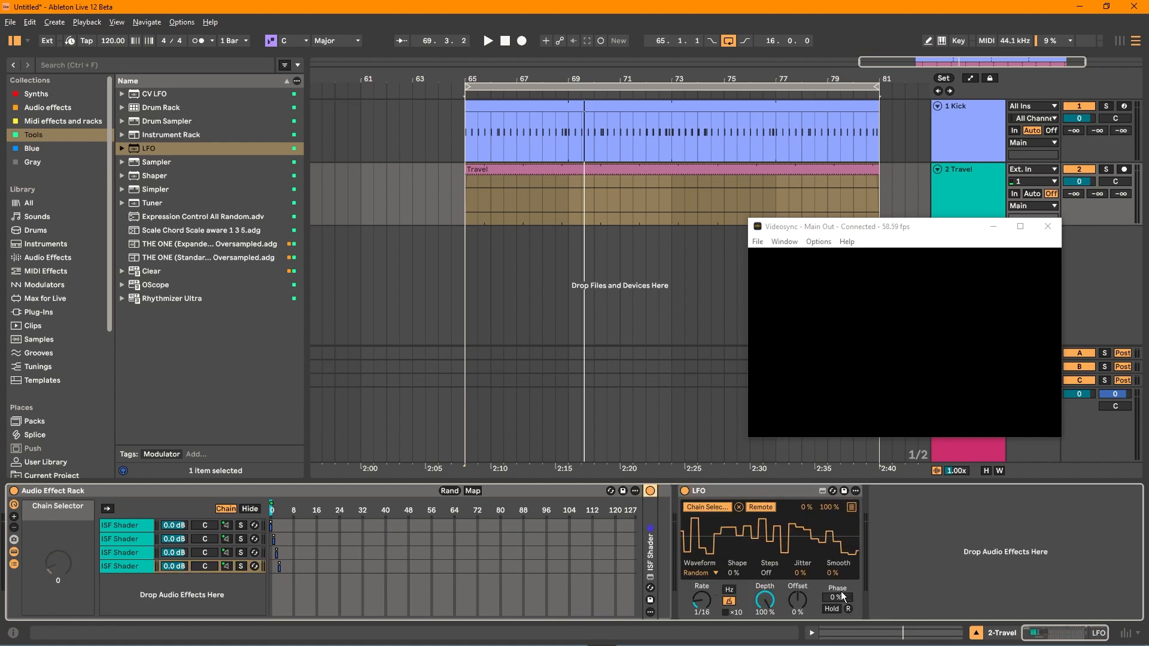
Set the LFO's offset to -100 % and its depth to 7 %, then start playback to test the switching
drag(796, 603, 770, 645)
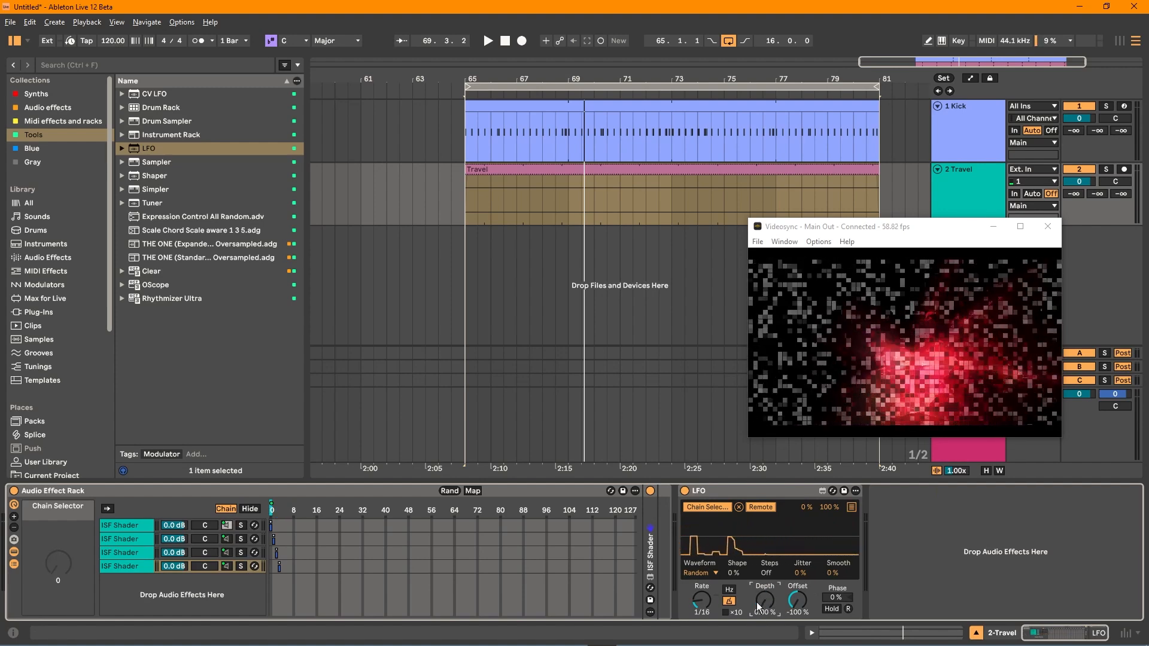
key(Up)
key(Up)
key(Up)
key(Up)
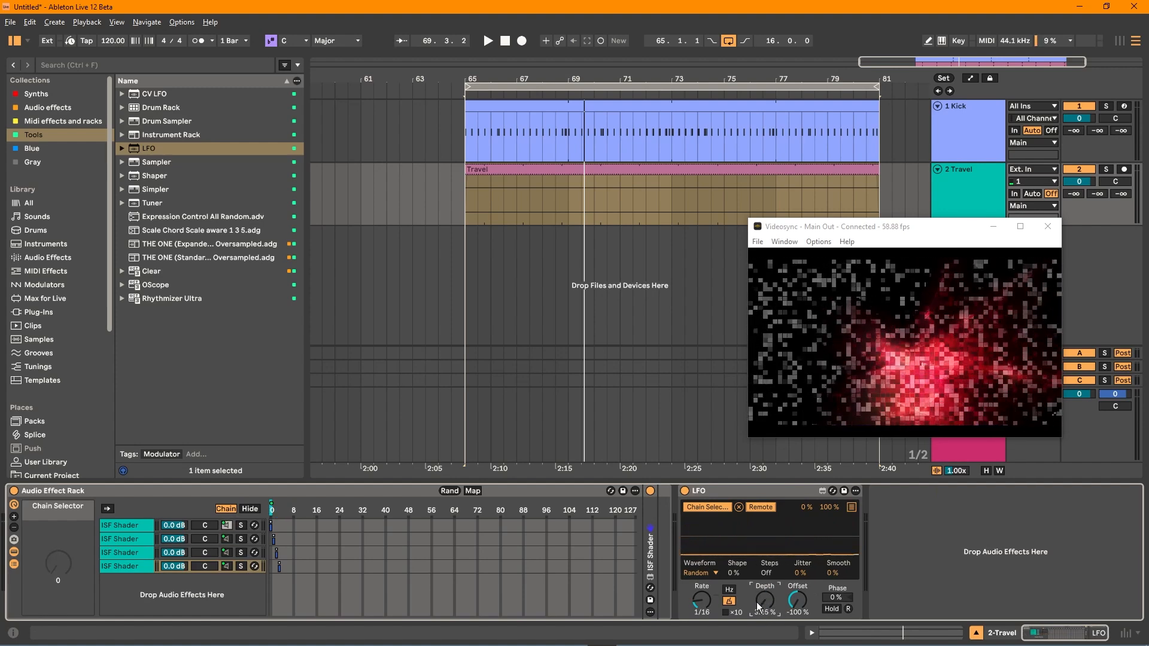
key(Up)
key(Up)
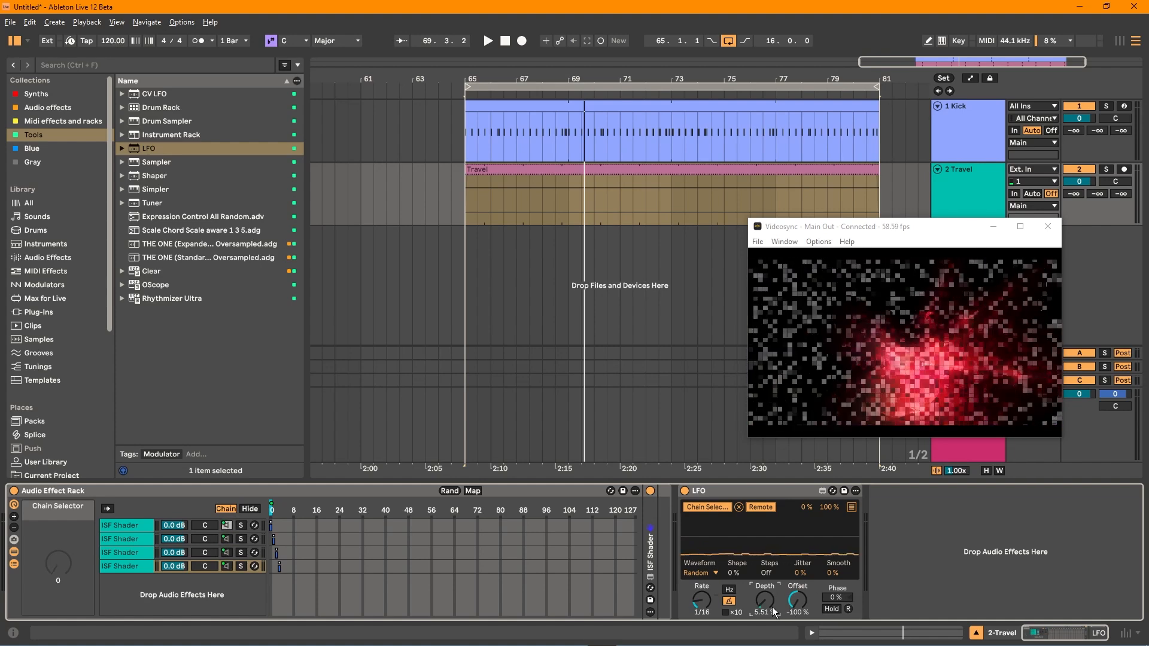
text(7)
key(Return)
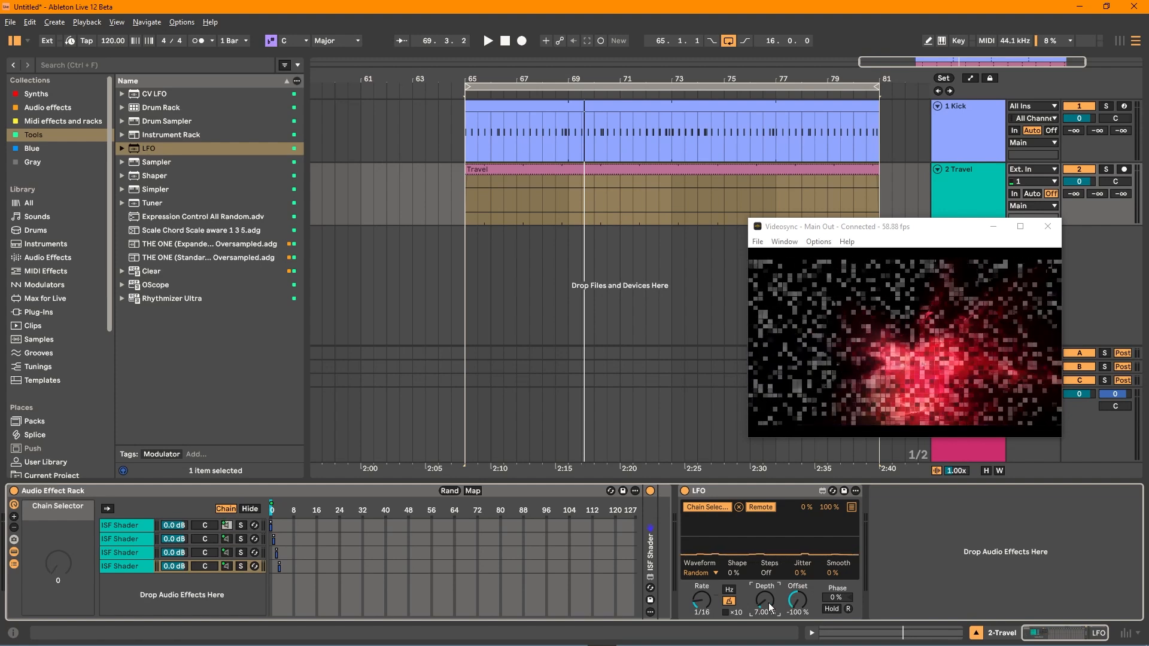
key(space)
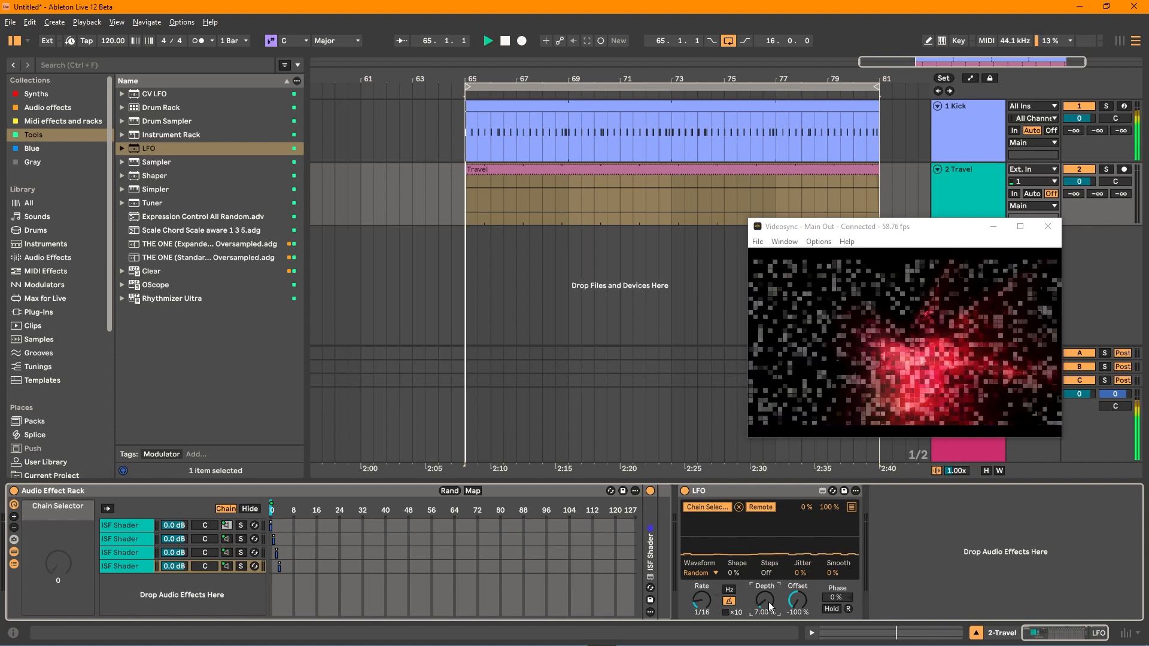